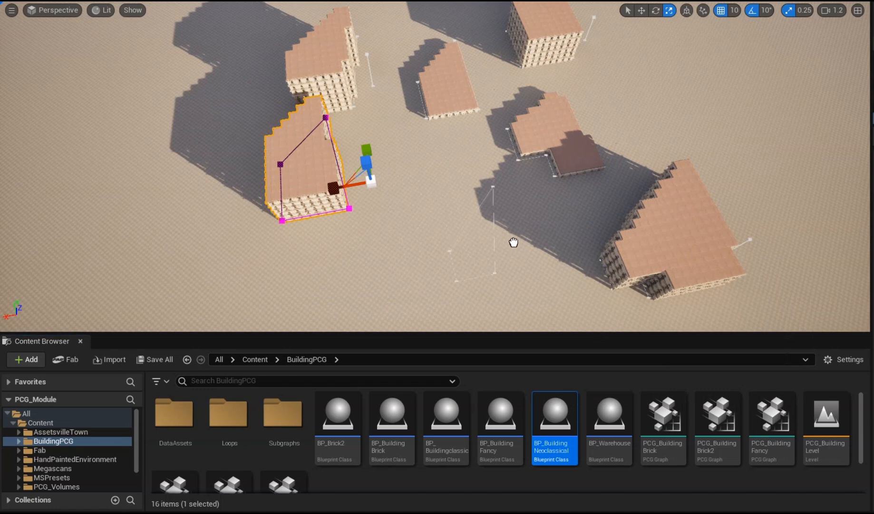
Place many more BP_BuildingNeoclassical buildings across the ground, spreading them around the existing cluster and along the foreground.
scroll(523, 249, down, 1)
scroll(523, 249, down, 1)
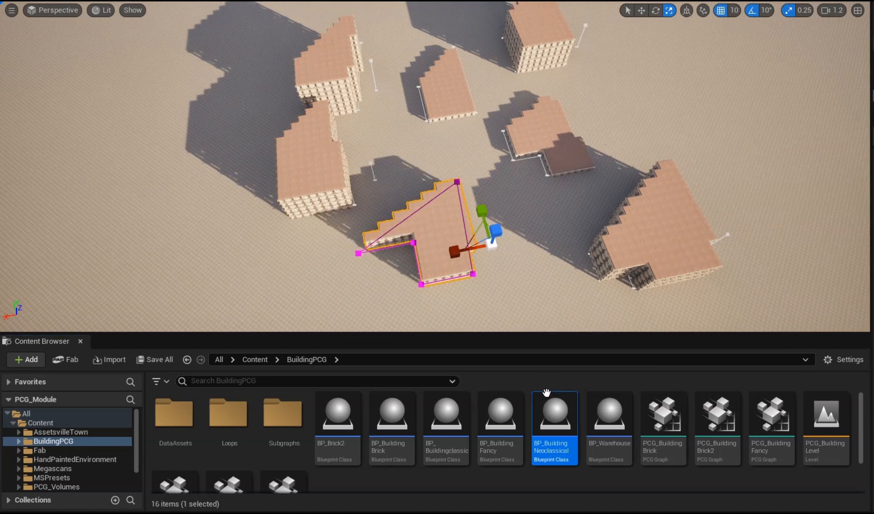
drag(550, 403, 699, 104)
drag(564, 392, 255, 267)
scroll(255, 267, down, 2)
drag(571, 396, 285, 71)
drag(129, 81, 187, 102)
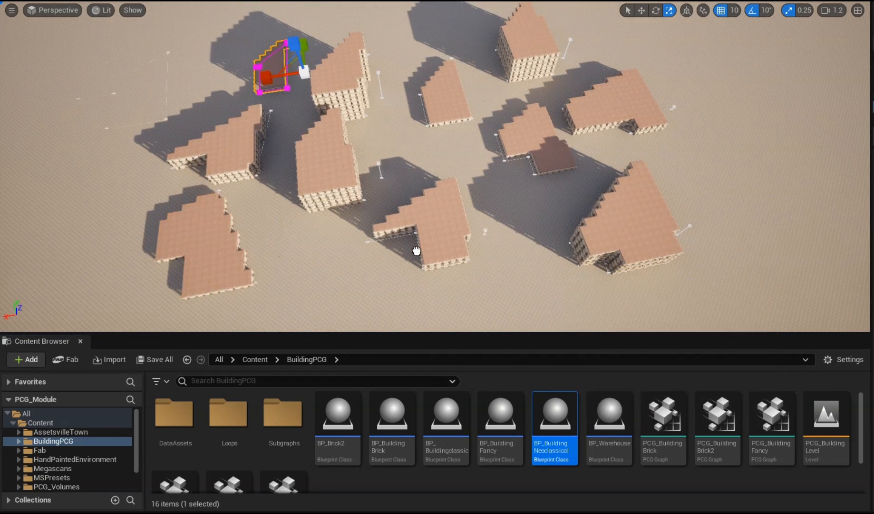
drag(539, 395, 113, 205)
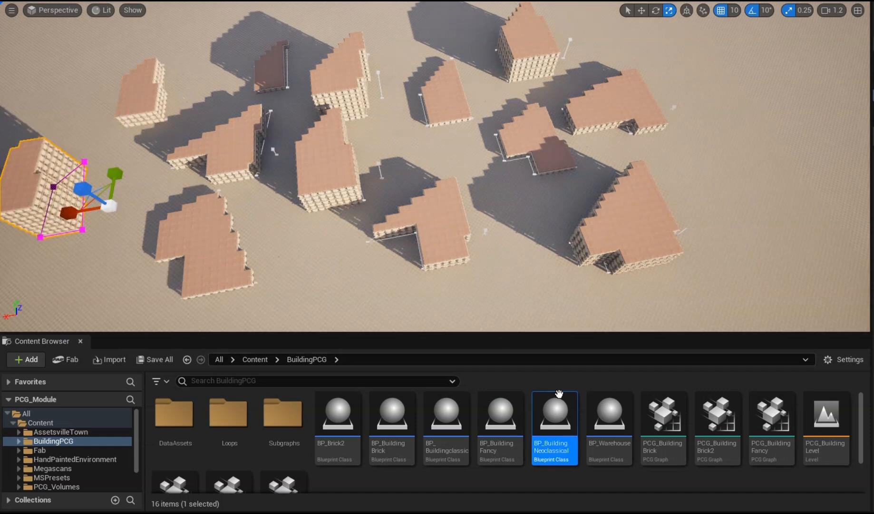
drag(556, 400, 793, 152)
drag(576, 405, 211, 37)
drag(560, 422, 89, 94)
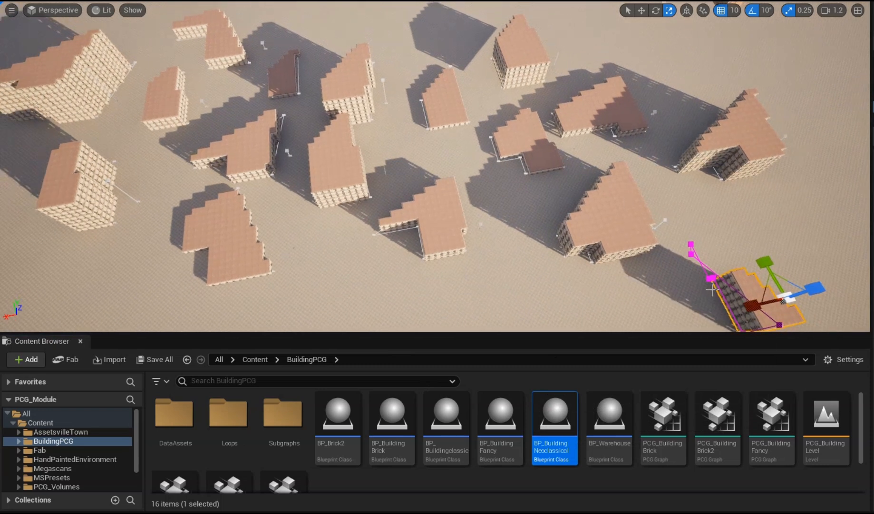
scroll(712, 289, down, 2)
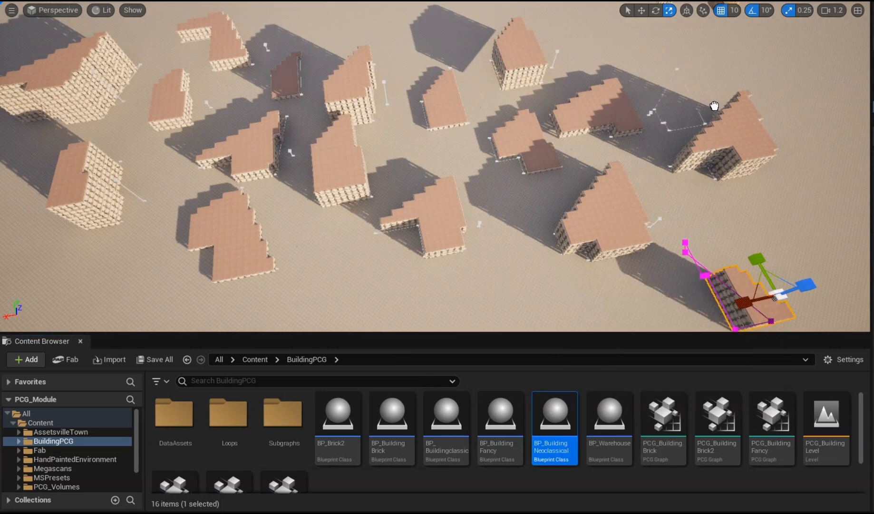
drag(555, 415, 461, 21)
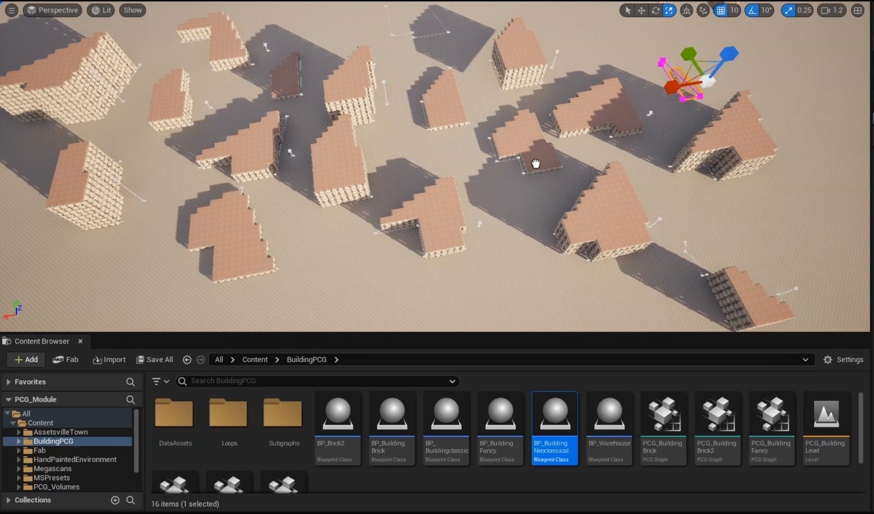
scroll(454, 99, down, 4)
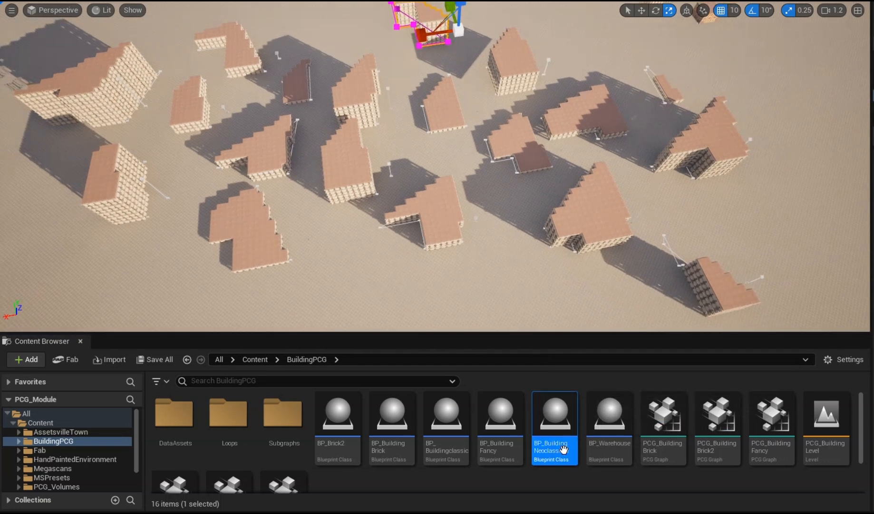
drag(562, 448, 391, 306)
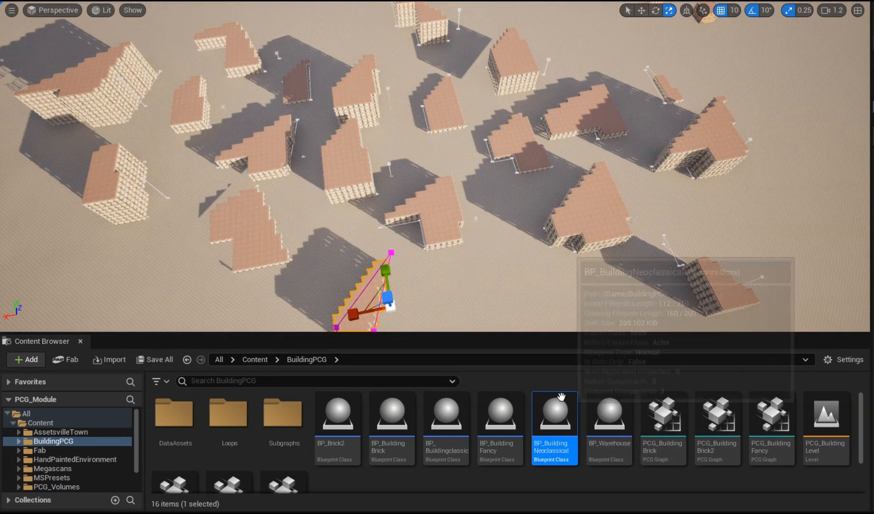
drag(569, 311, 560, 308)
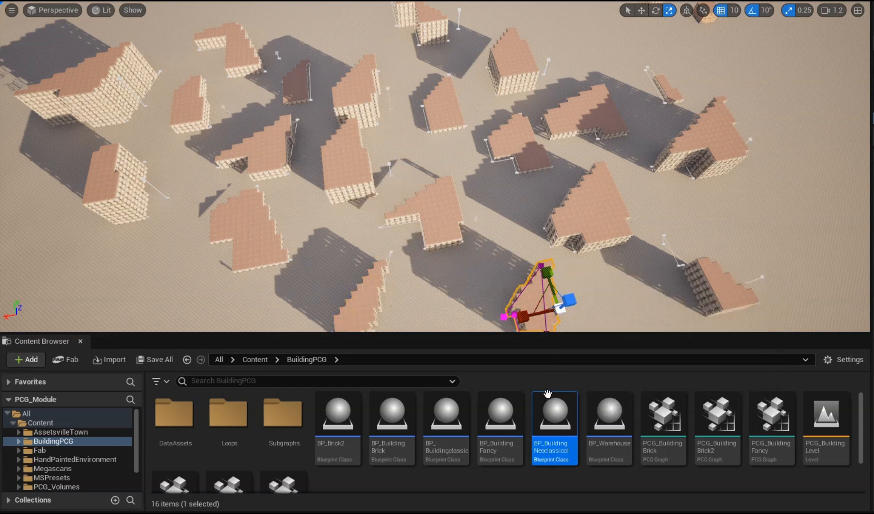
drag(555, 410, 195, 283)
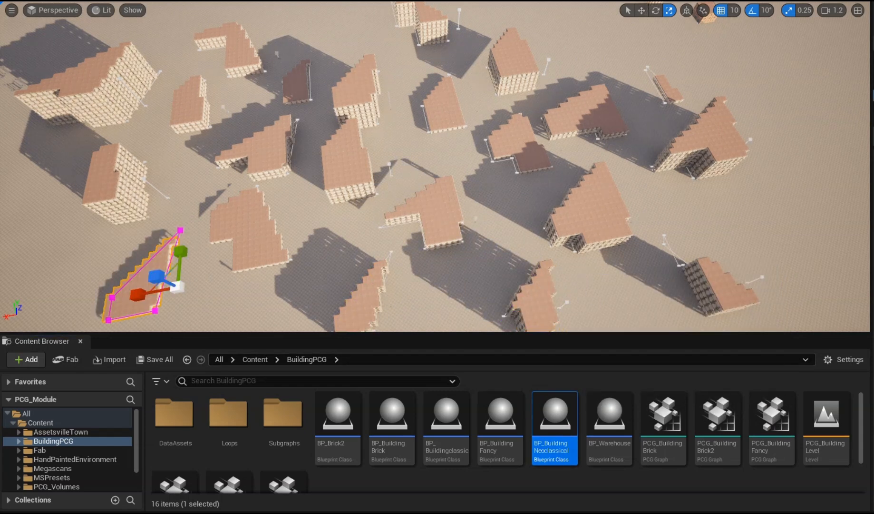
Select the small pointed building in the foreground and switch from scaling to the selection tool.
click(588, 290)
right_drag(653, 279, 574, 175)
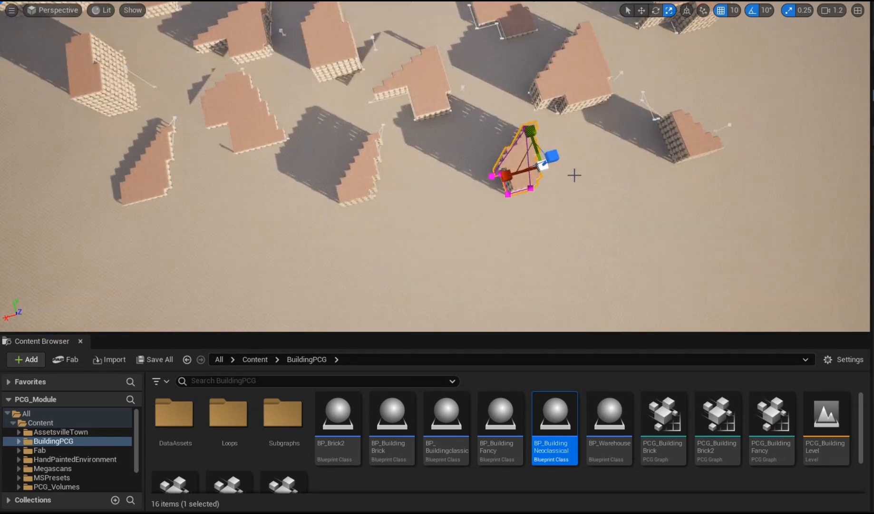
click(577, 78)
click(516, 168)
click(628, 10)
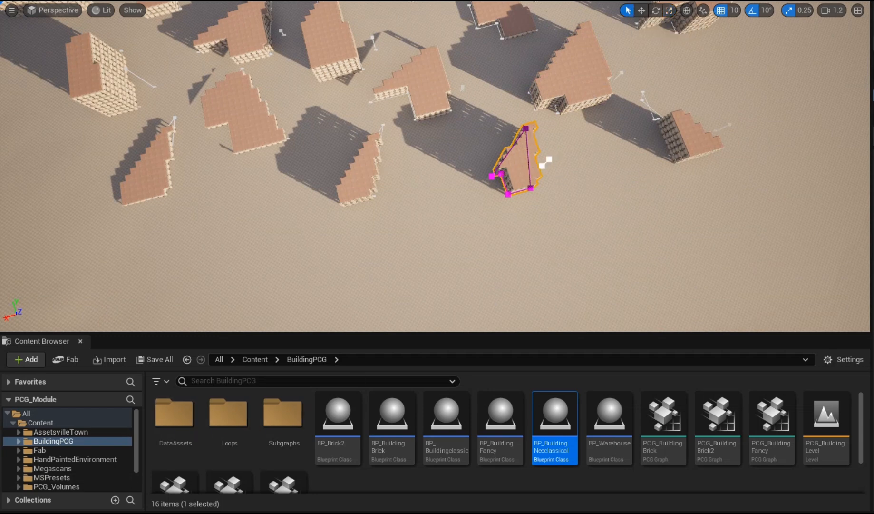
right_drag(658, 207, 652, 152)
scroll(658, 207, down, 4)
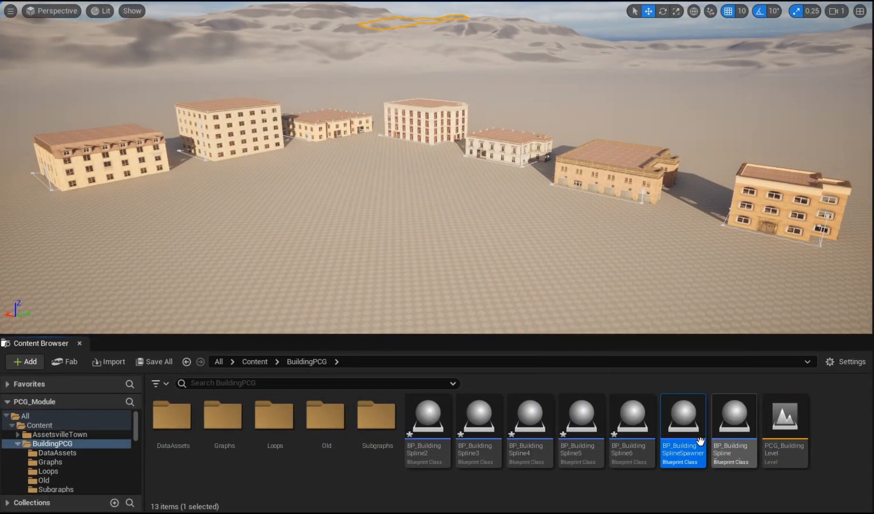
Place one each of BP_BuildingSplineSpawner, BP_BuildingSpline2 through BP_BuildingSpline6 and BP_BuildingSplineSpawner1 on the open ground before the existing buildings.
drag(681, 432, 306, 209)
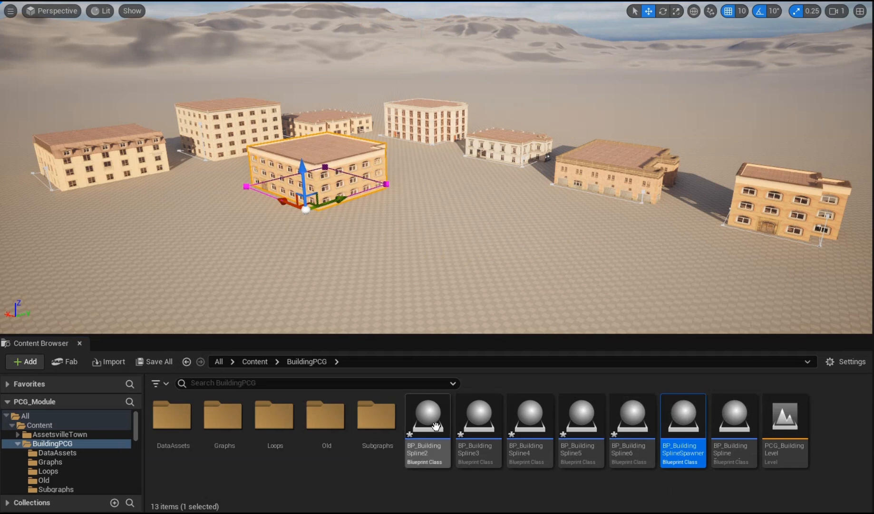
drag(428, 418, 457, 207)
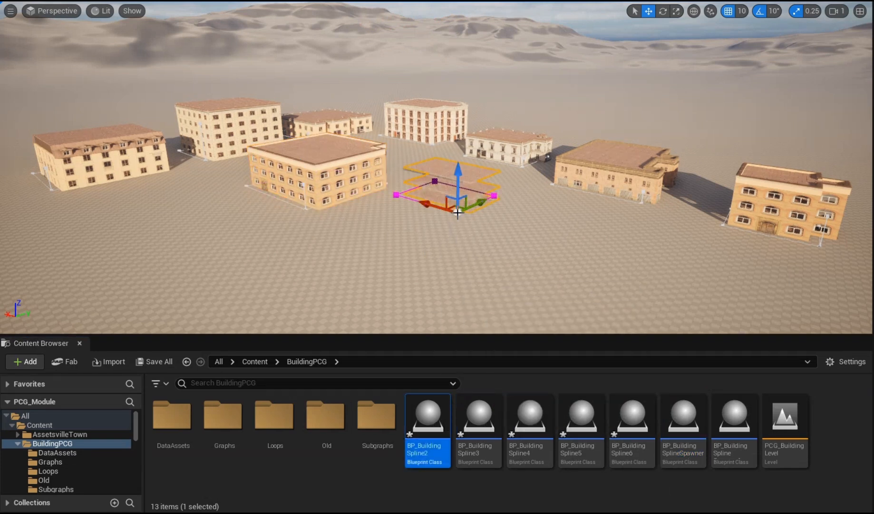
drag(489, 419, 589, 259)
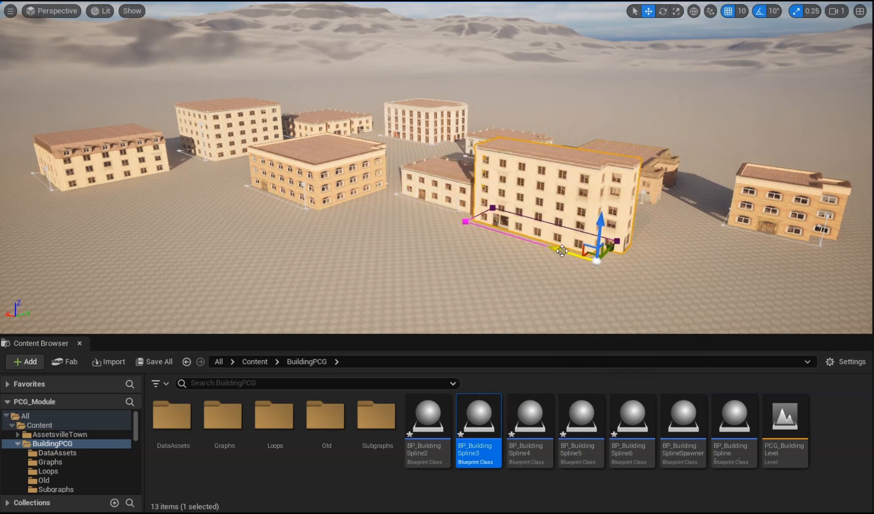
drag(529, 421, 170, 257)
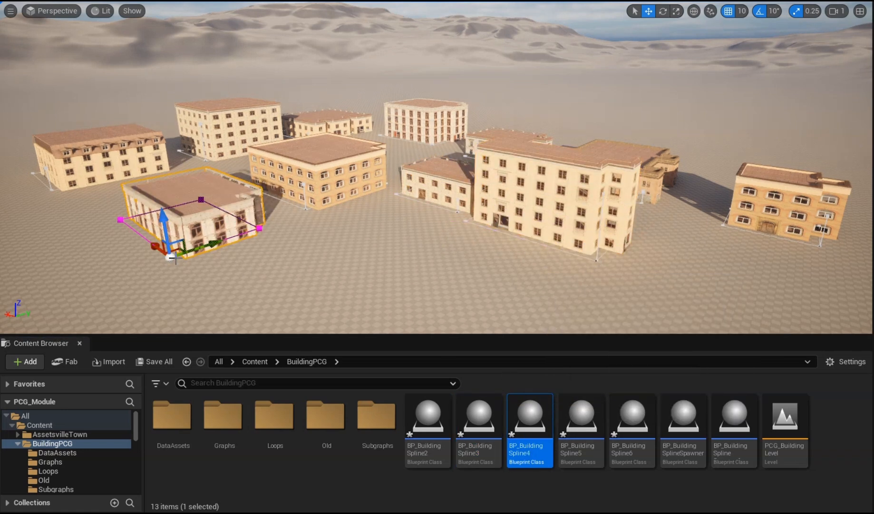
click(569, 405)
drag(569, 404, 383, 282)
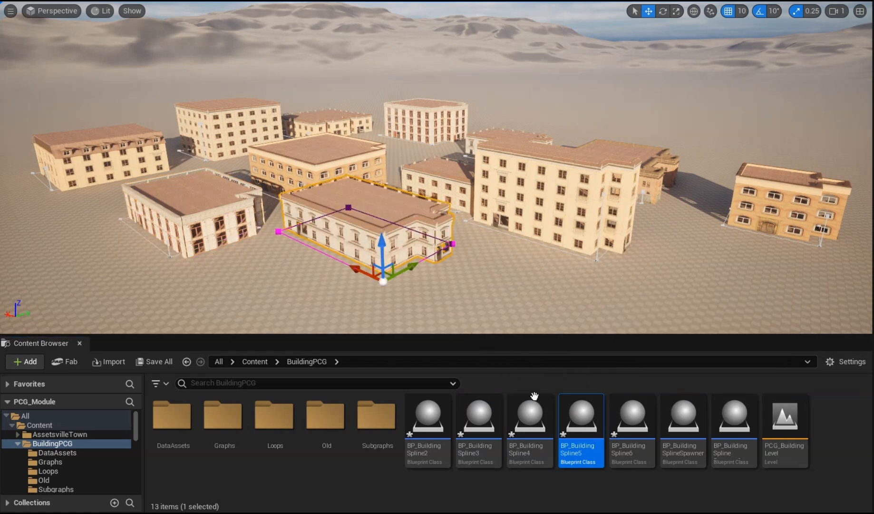
click(630, 405)
drag(630, 404, 832, 321)
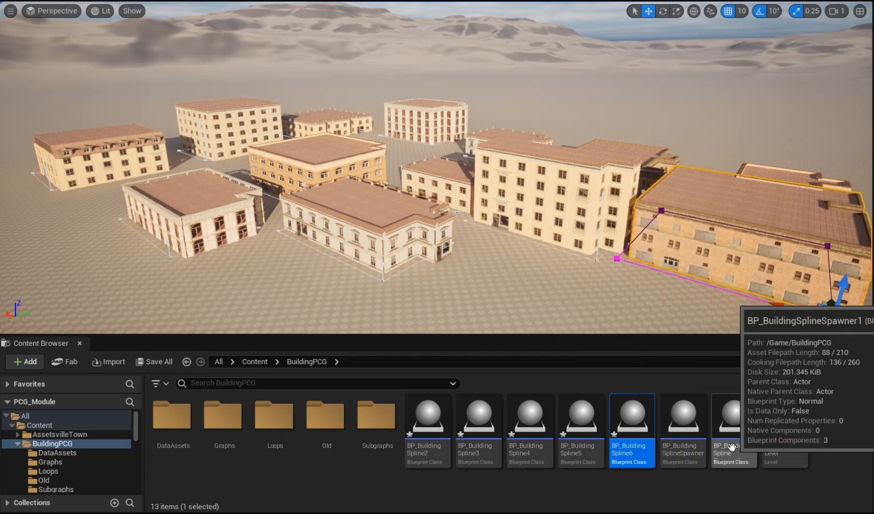
drag(731, 445, 232, 327)
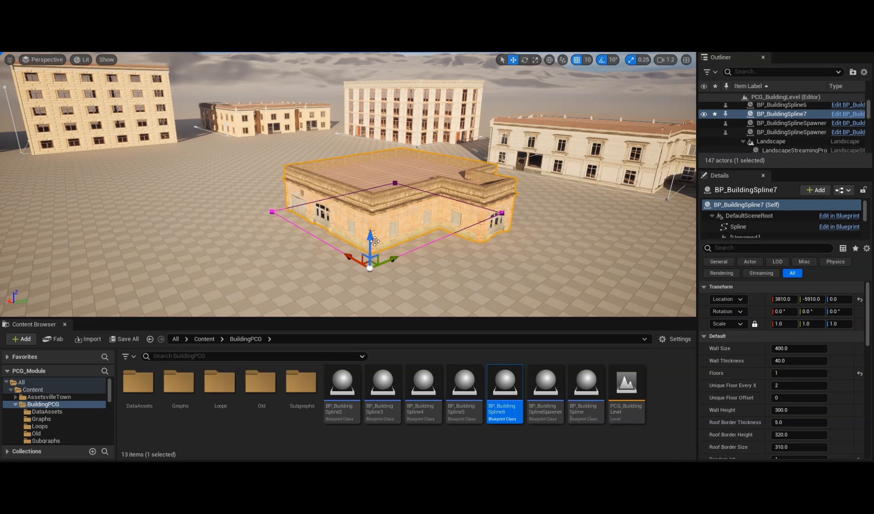
Try Wall Size values of 300, 200 and 100 on BP_BuildingSpline7, finishing with 300.
click(784, 348)
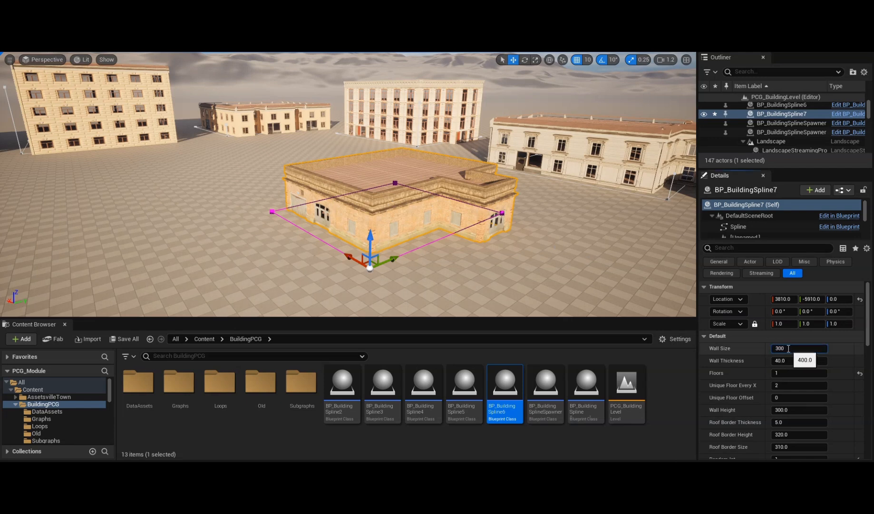
key(Return)
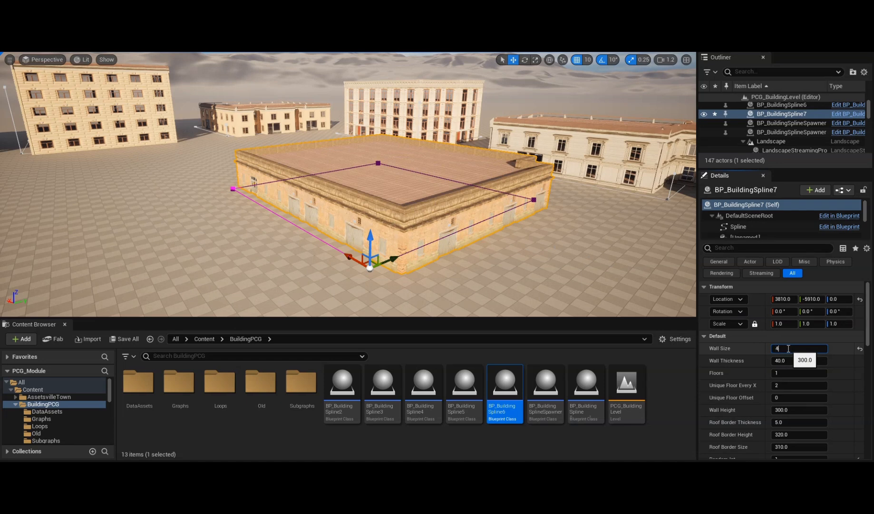
text(200)
key(Return)
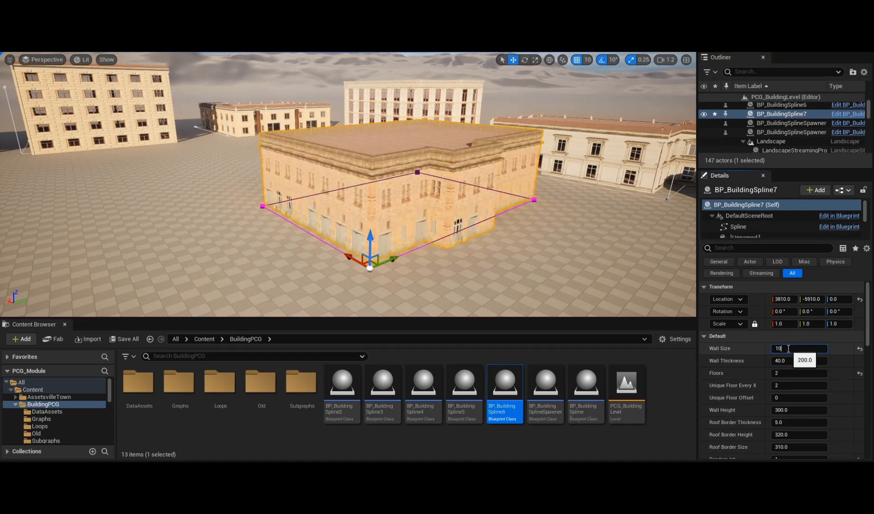
key(Return)
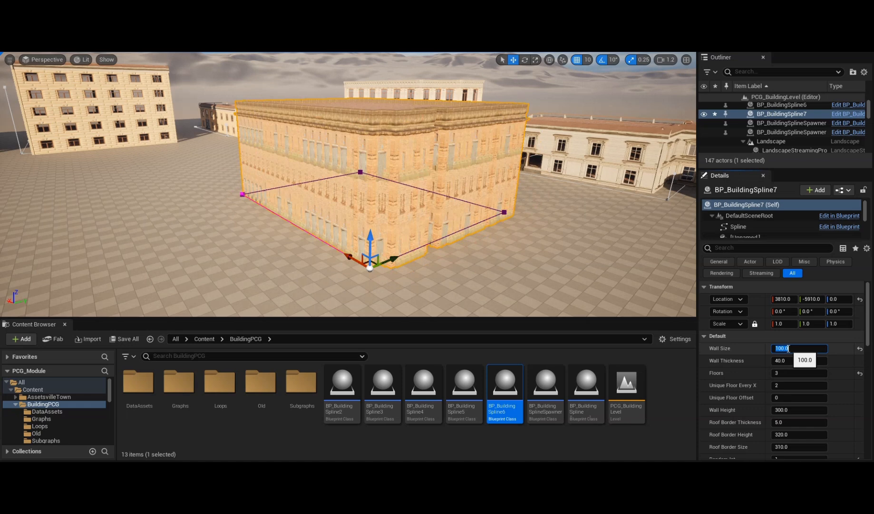
text(300)
key(Return)
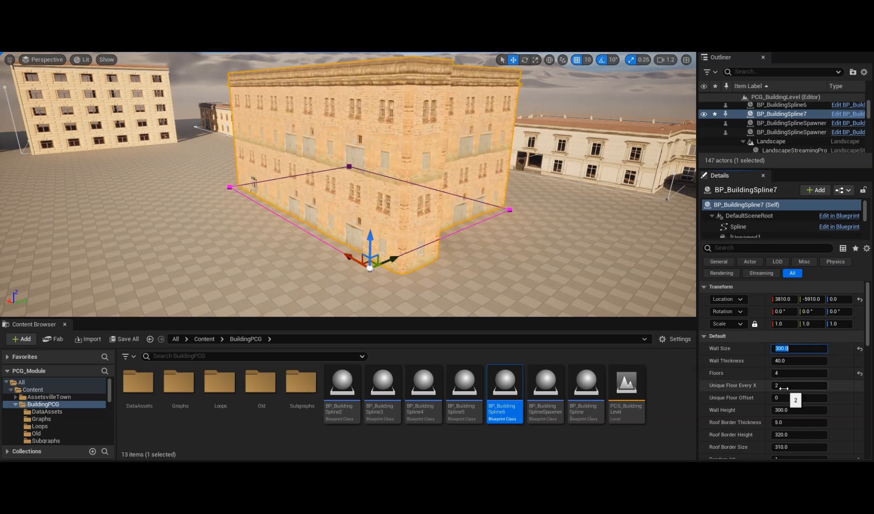
Set Unique Floor Every X to 5 and Floors to 4 for BP_BuildingSpline7.
click(784, 387)
text(5)
key(Return)
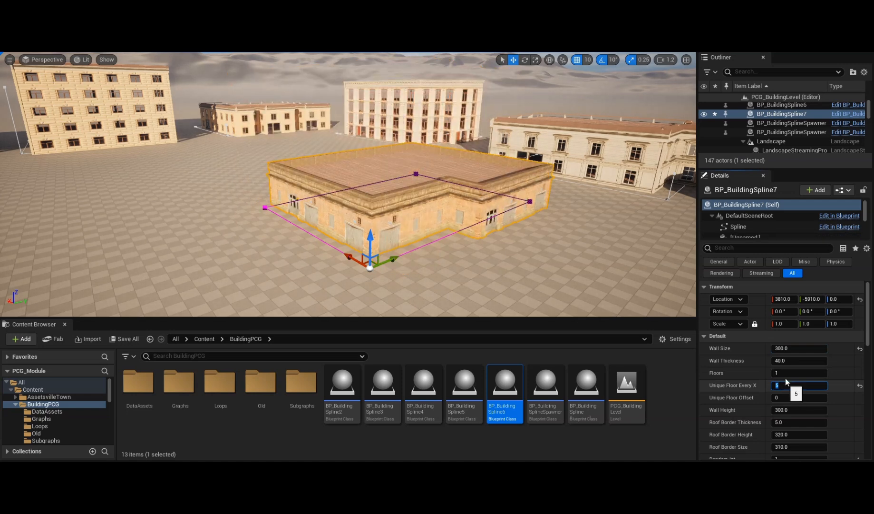
click(785, 372)
text(4)
key(Return)
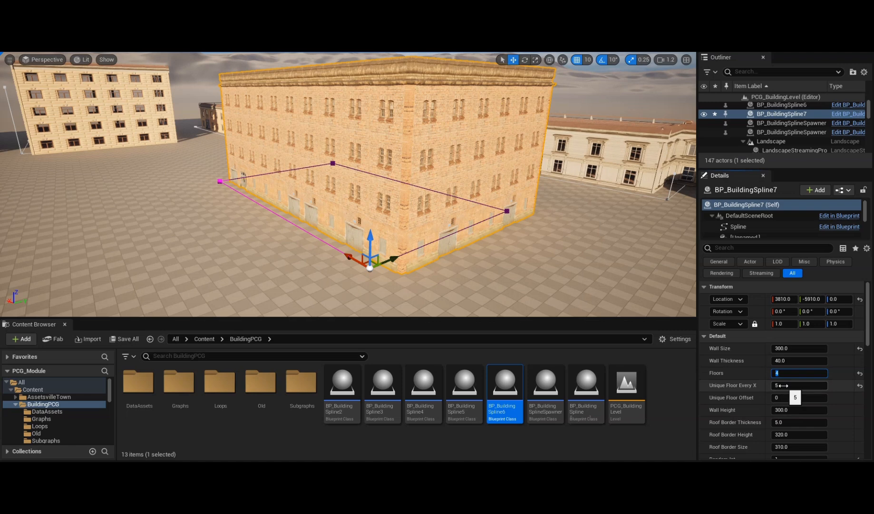
Set the Wall Height of BP_BuildingSpline7 to 200, try 20, and return it to 200.
click(790, 409)
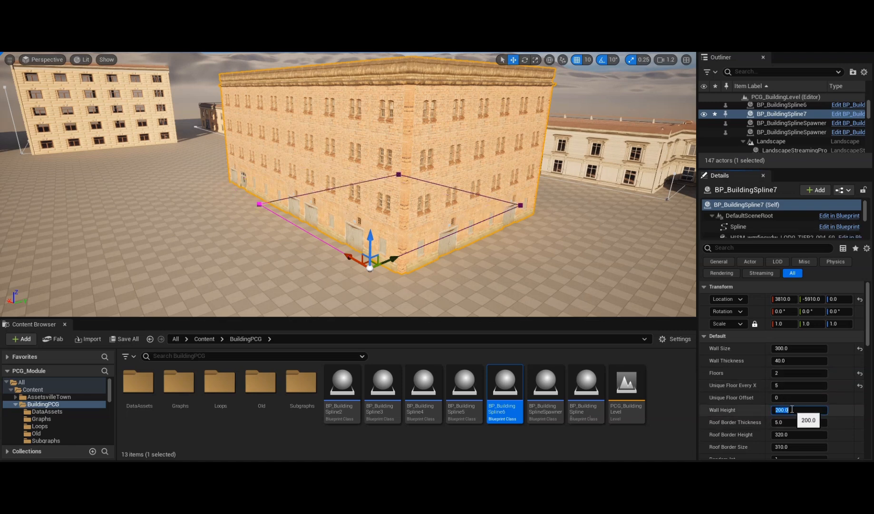
key(Return)
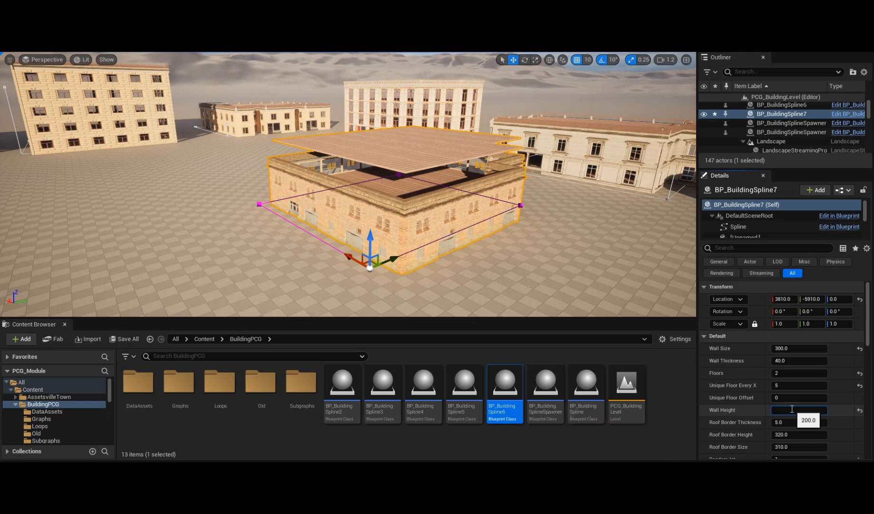
double_click(791, 409)
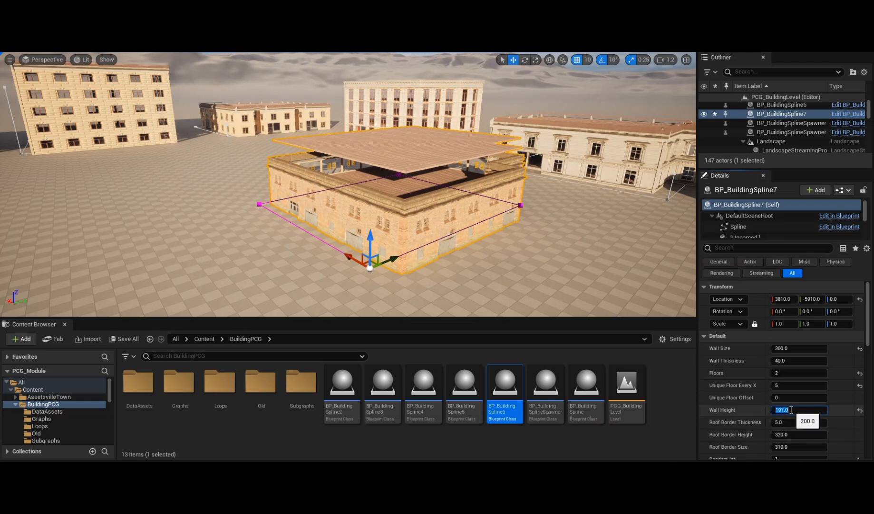
key(Return)
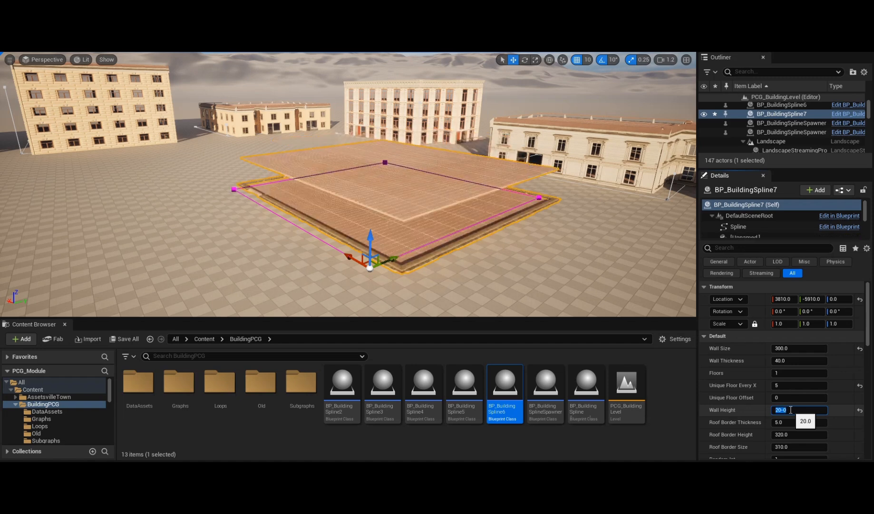
text(200)
key(Return)
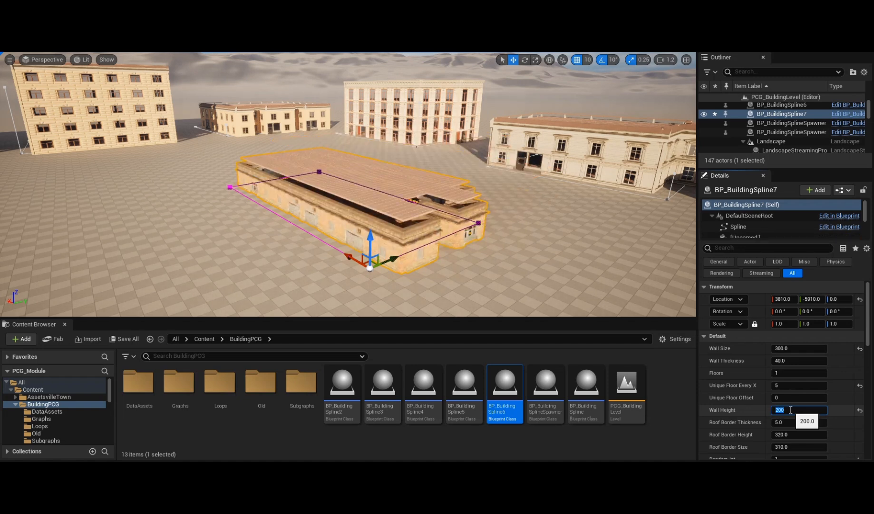
Try a Roof Border Height of 220 on BP_BuildingSpline7, settle on 200, and shift the building slightly across the ground.
drag(868, 341, 868, 354)
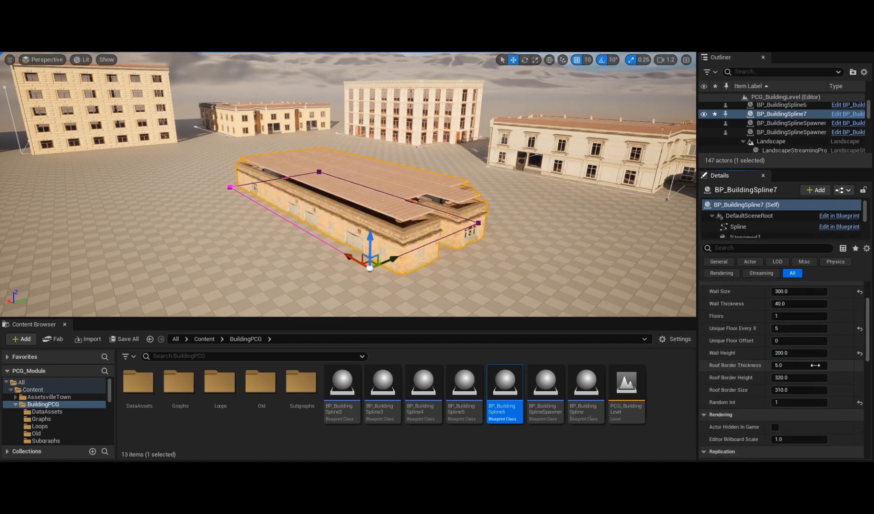
click(790, 377)
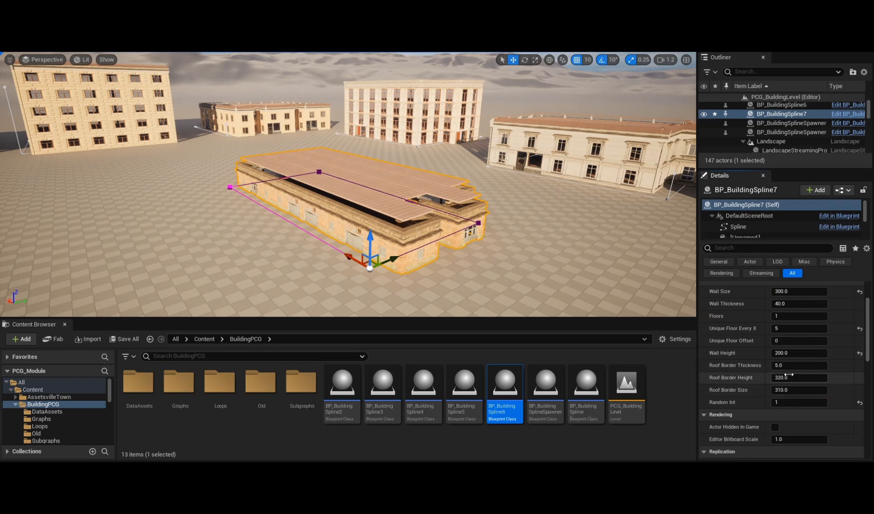
text(2)
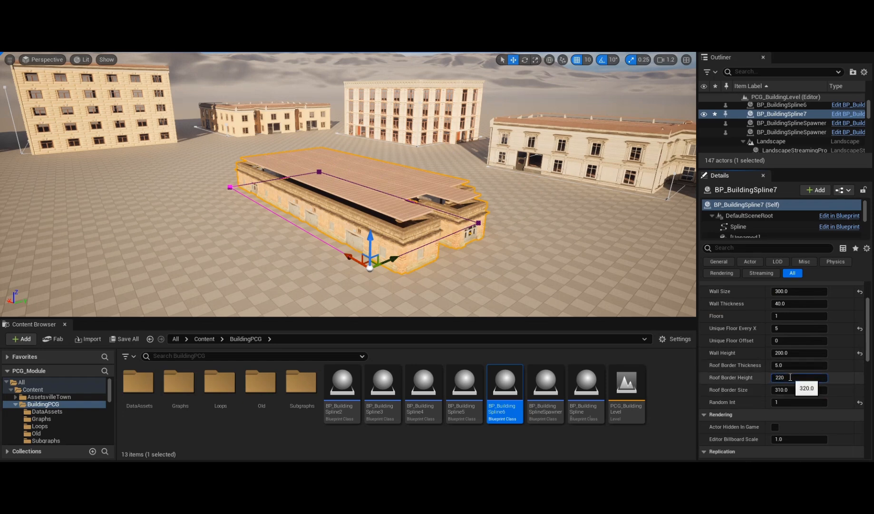
text(20)
key(Return)
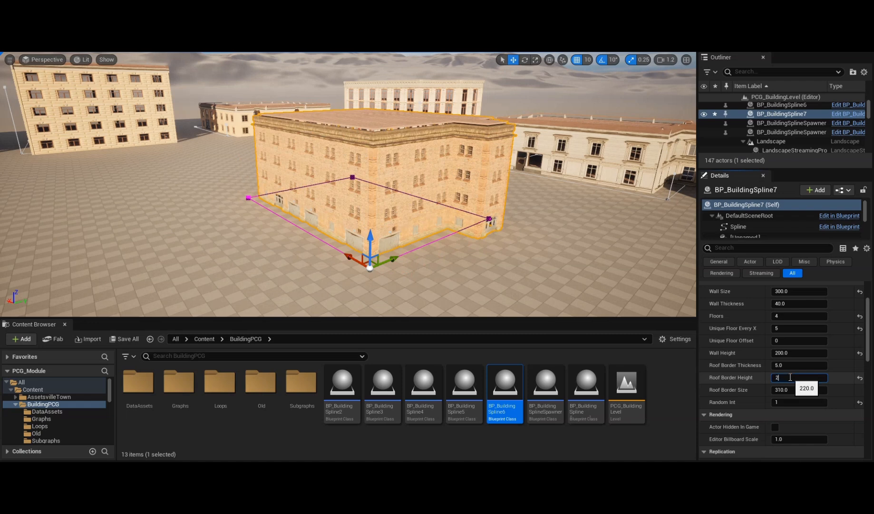
text(200)
key(Return)
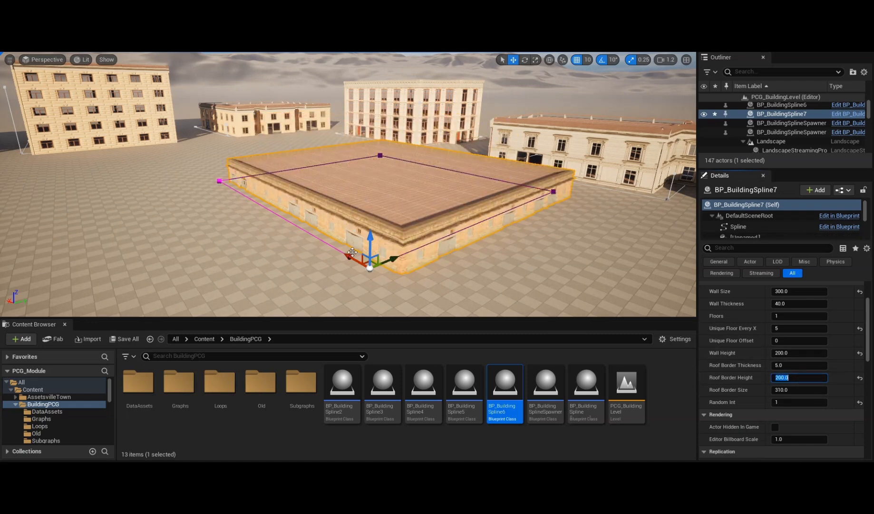
drag(350, 256, 356, 260)
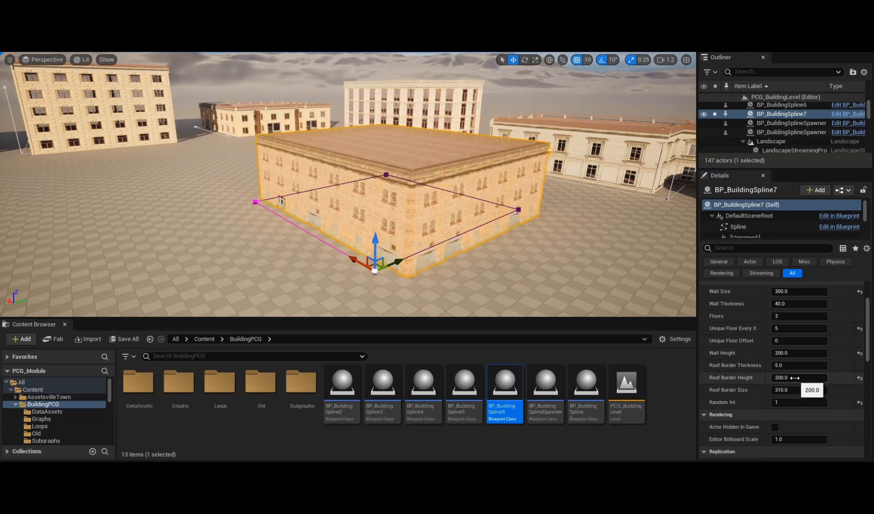
drag(362, 259, 389, 269)
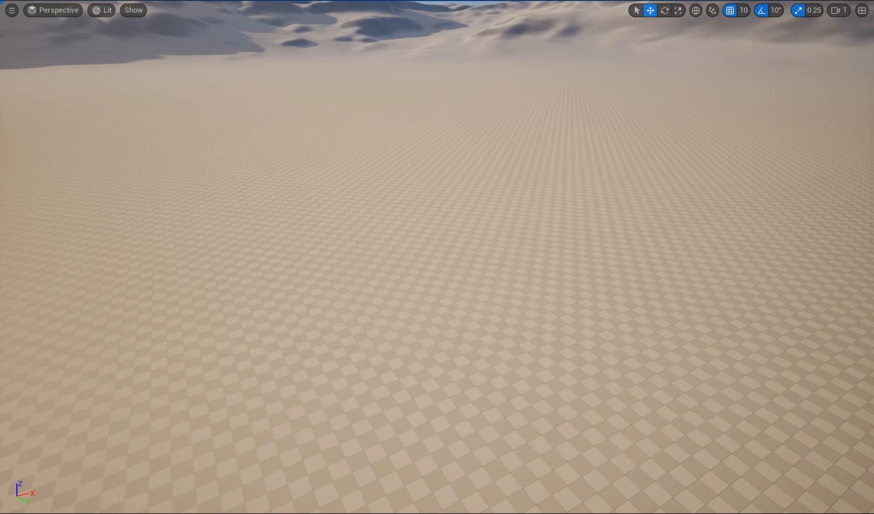
Place a building blueprint on the empty ground and pull two neighbouring spline corners outward along X to lengthen its footprint.
key(ctrl+space)
drag(411, 382, 404, 335)
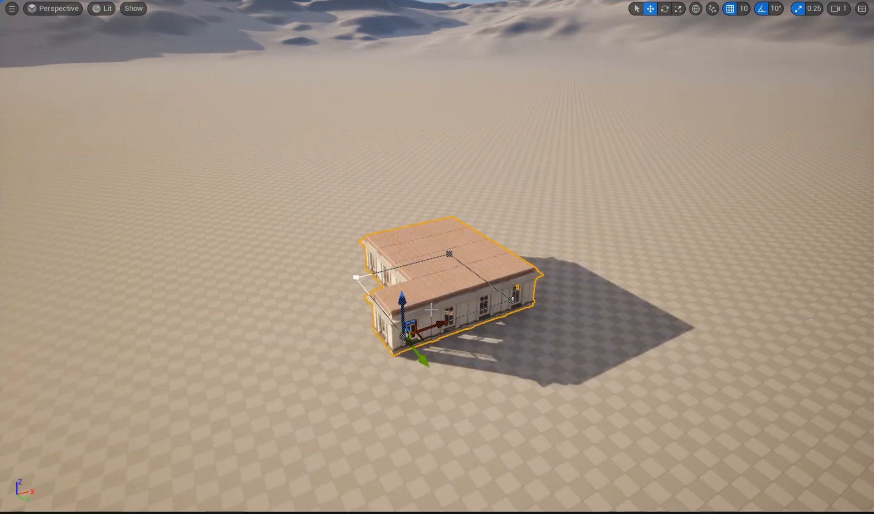
click(367, 277)
drag(367, 276, 281, 299)
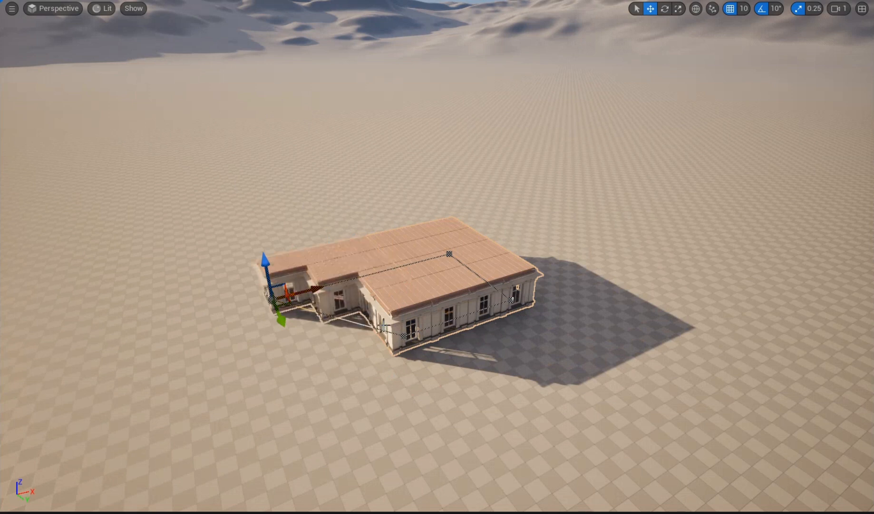
click(404, 333)
drag(386, 338, 294, 373)
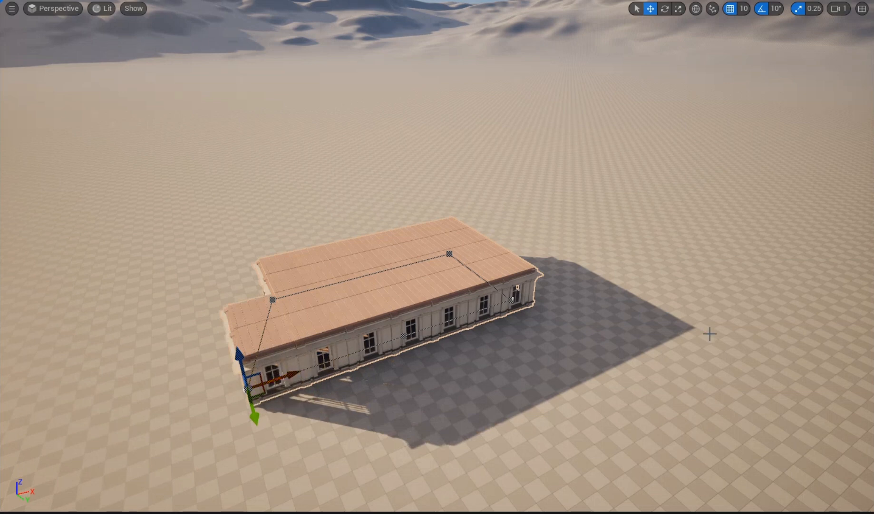
click(403, 336)
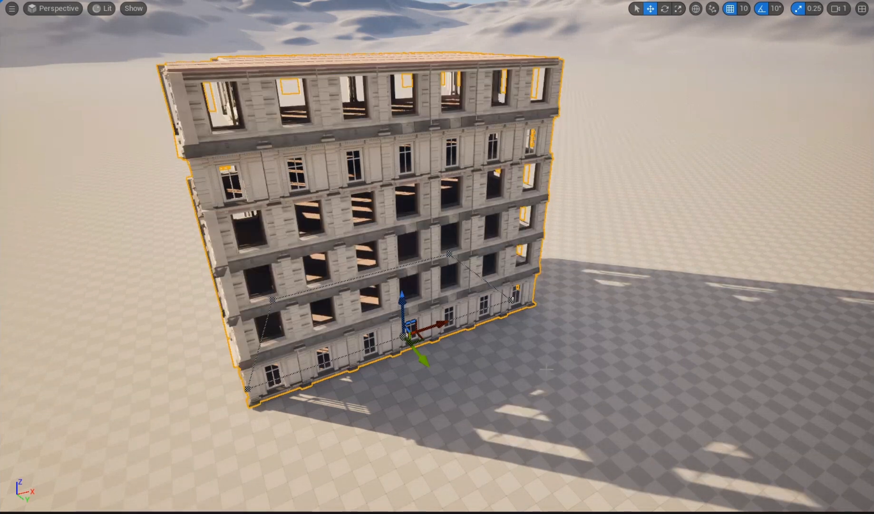
click(475, 155)
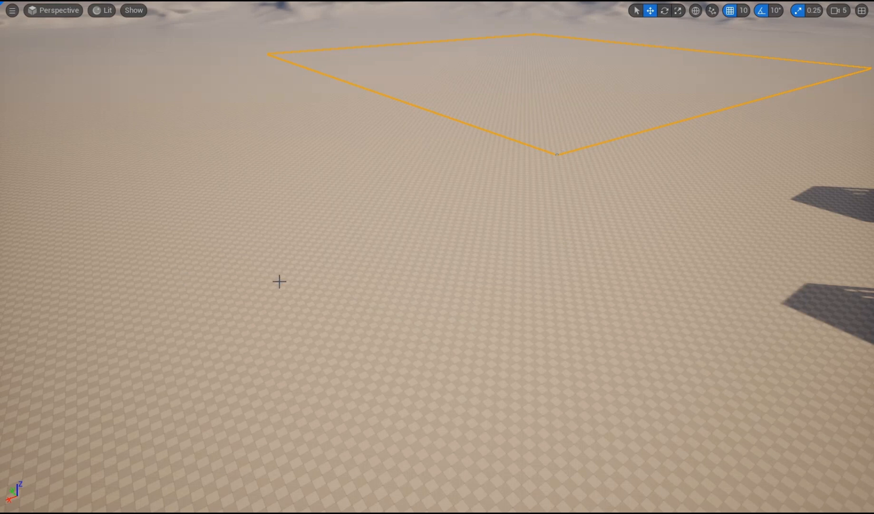
Place two BP_BuildingNeoclassical buildings next to each other on the empty ground.
click(319, 284)
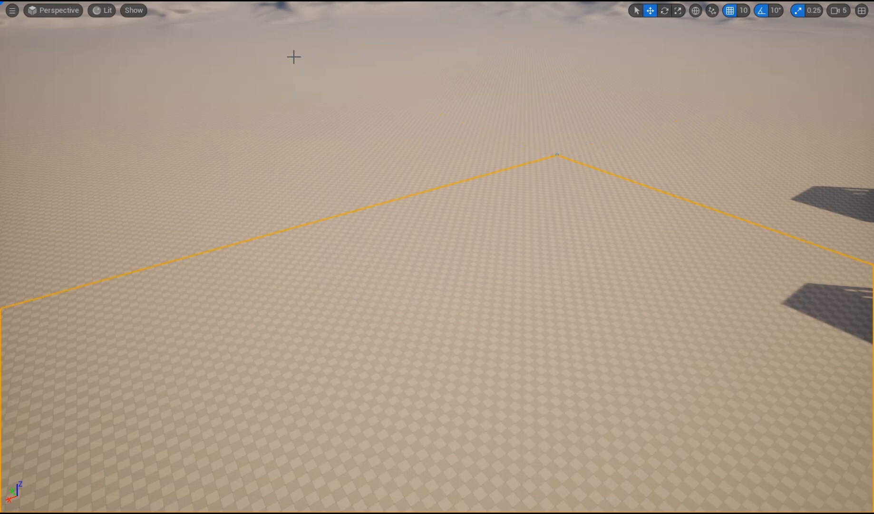
click(289, 42)
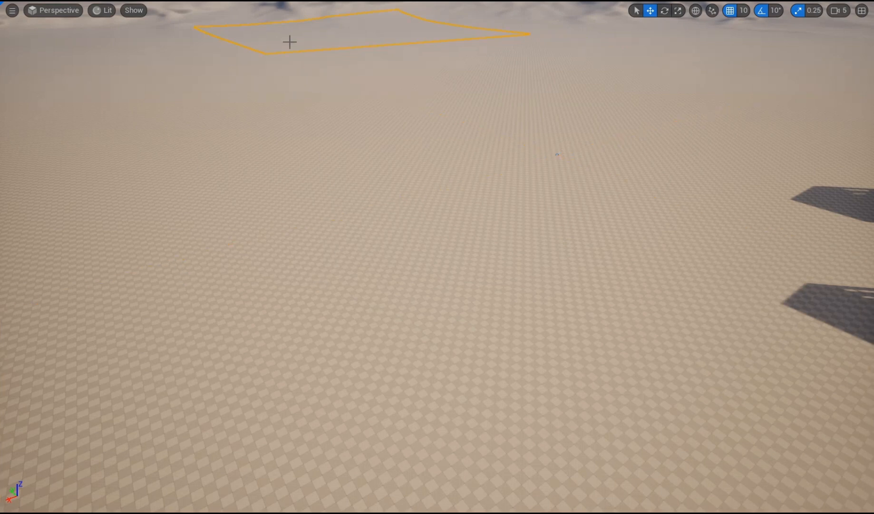
key(ctrl+space)
drag(575, 393, 414, 210)
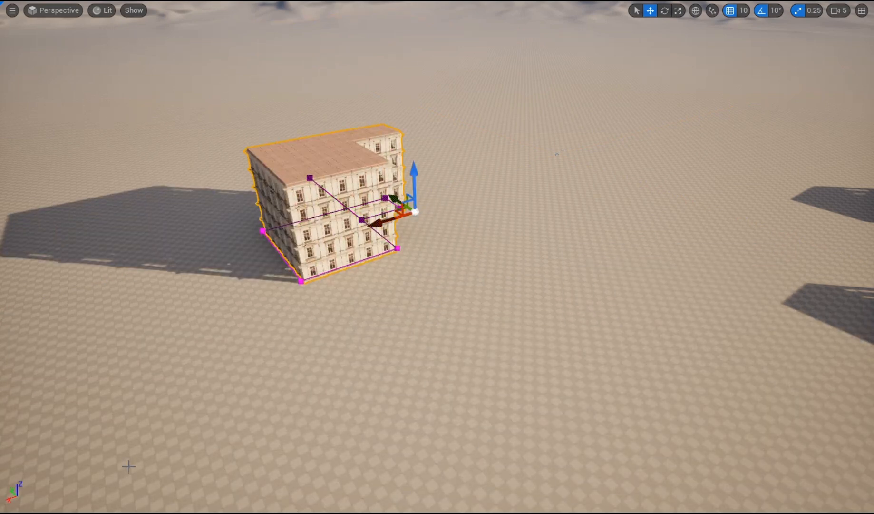
key(ctrl+space)
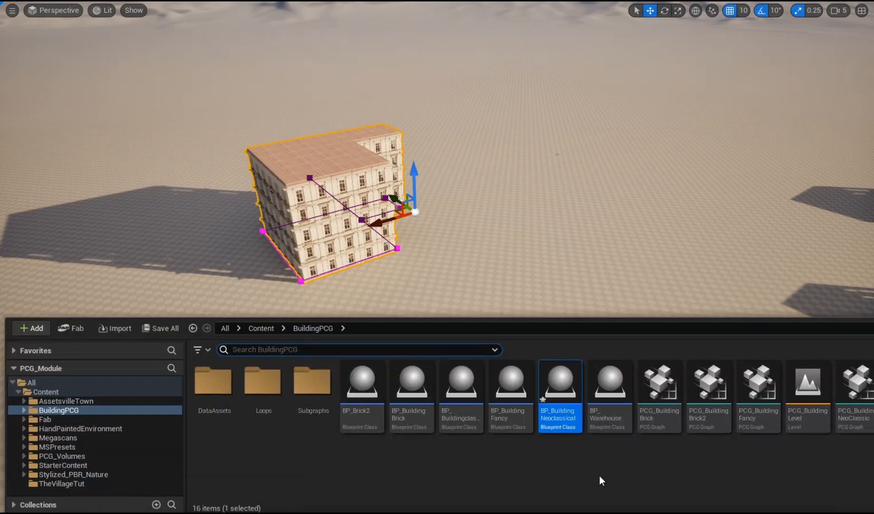
drag(561, 390, 625, 222)
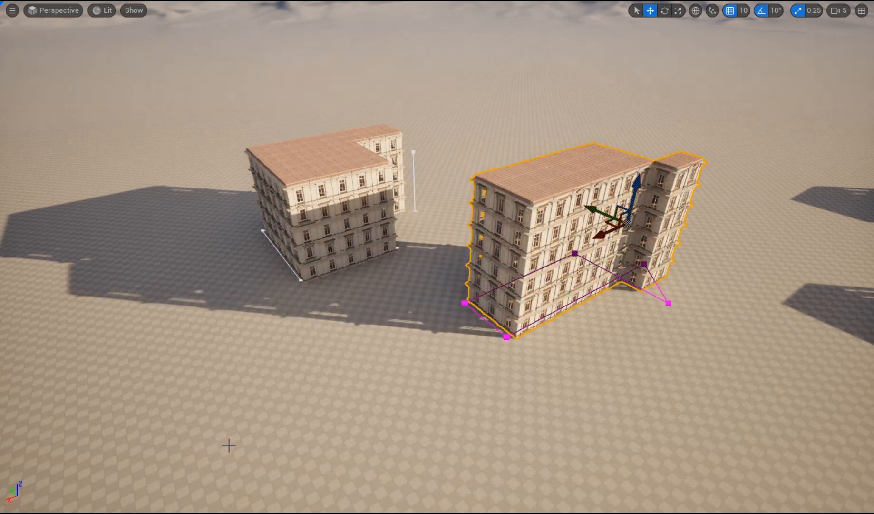
Place three more BP_BuildingNeoclassical buildings around the first two.
key(ctrl+space)
drag(570, 368, 221, 310)
mouse_move(360, 359)
right_down()
mouse_move(248, 349)
mouse_move(359, 359)
right_up()
key(ctrl+space)
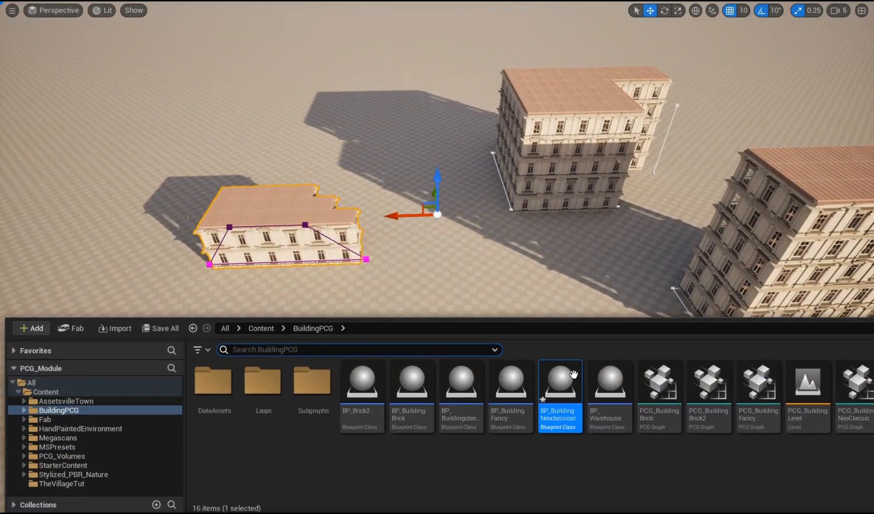
drag(570, 374, 401, 137)
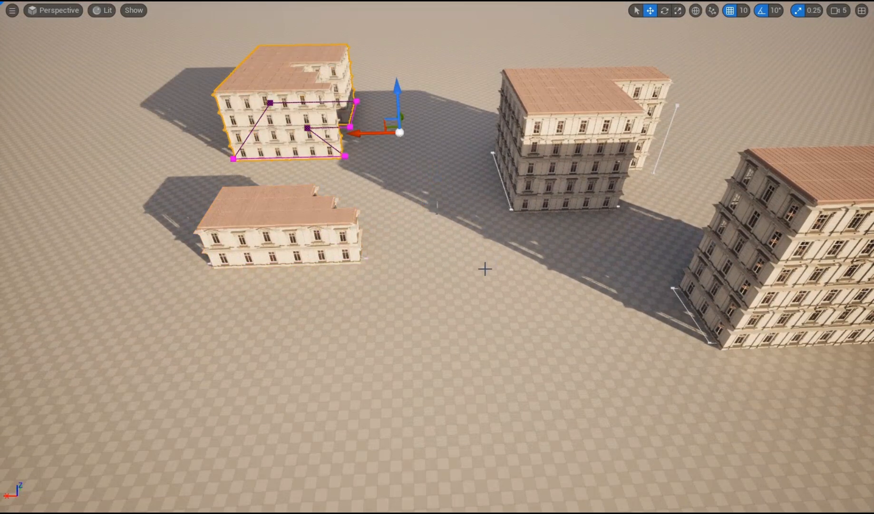
key(ctrl+space)
drag(563, 379, 687, 342)
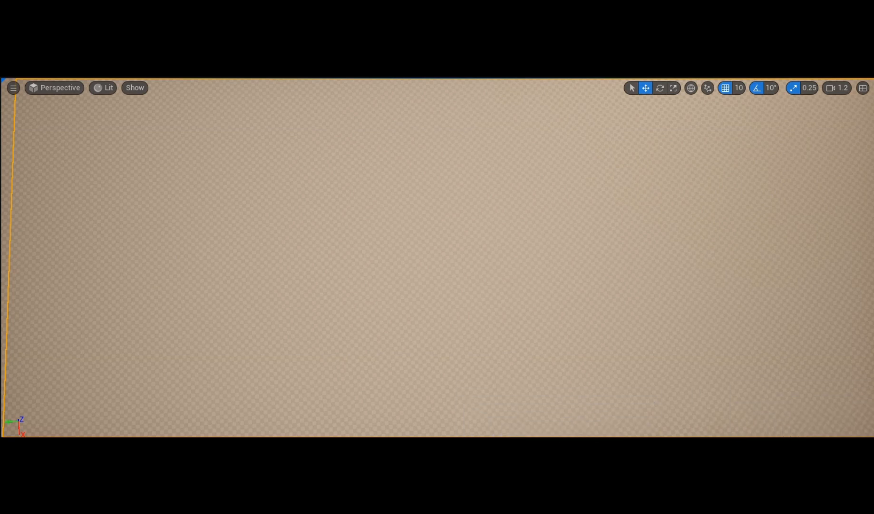
Place five spline building variants in a row across the far side of the empty ground.
drag(388, 226, 216, 125)
drag(457, 469, 334, 108)
drag(496, 468, 471, 86)
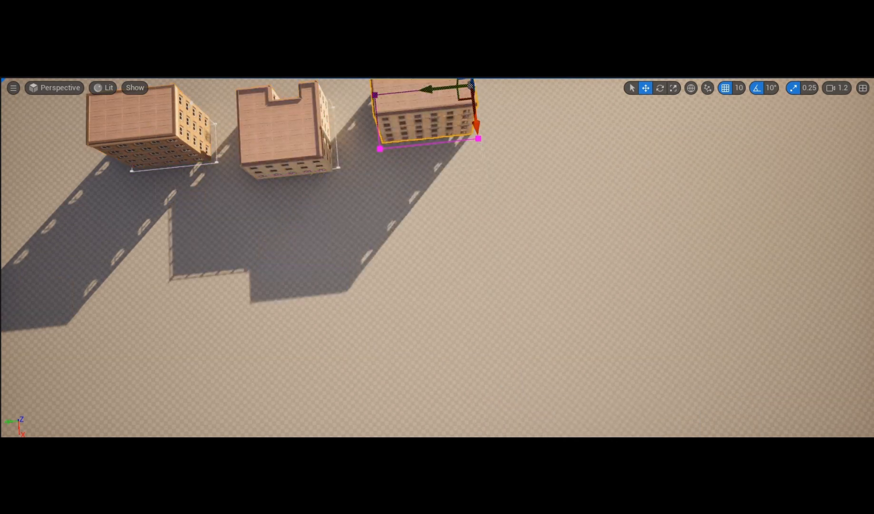
drag(596, 118, 579, 87)
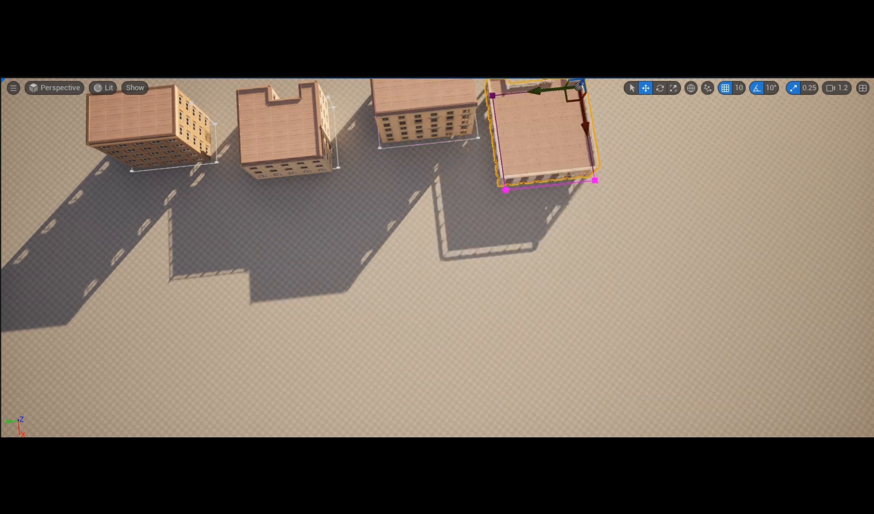
drag(767, 215, 699, 142)
Place a second row of five spline buildings in front of the first row, starting with BP_BuildingSplineSpawner.
drag(713, 440, 168, 250)
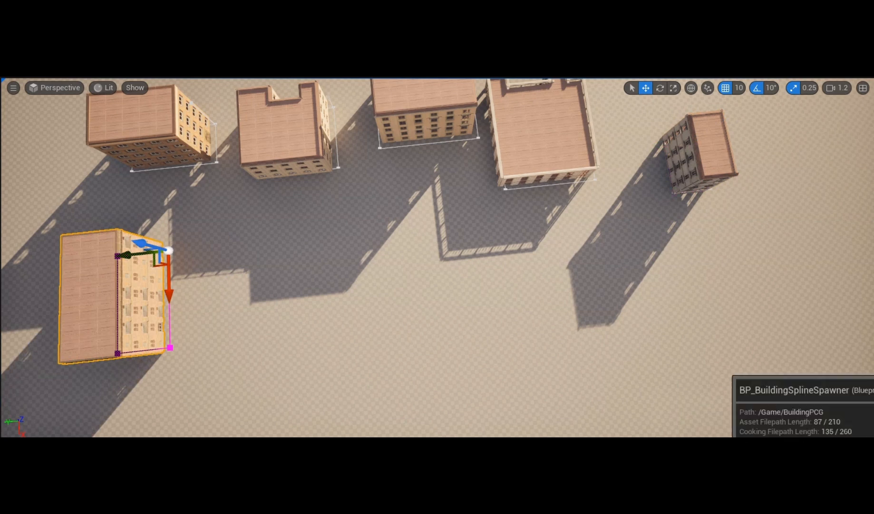
drag(461, 442, 284, 211)
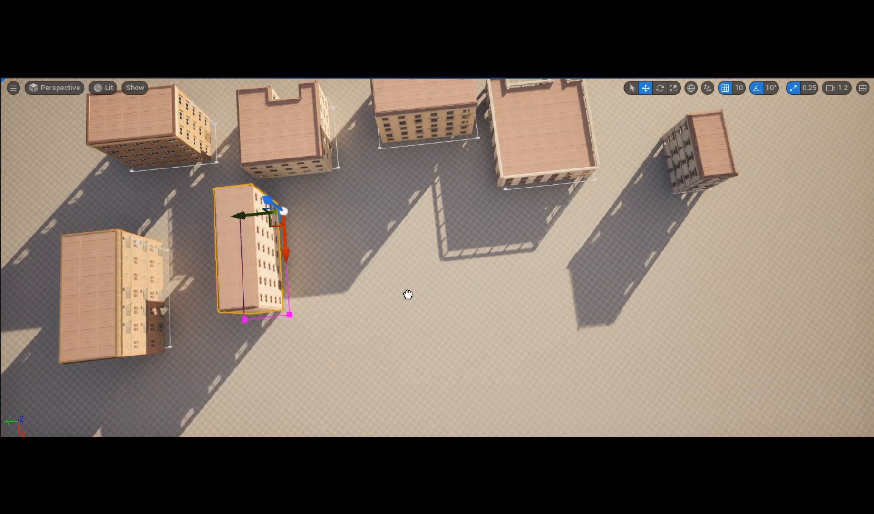
drag(406, 233, 406, 233)
drag(561, 456, 518, 246)
drag(609, 456, 660, 264)
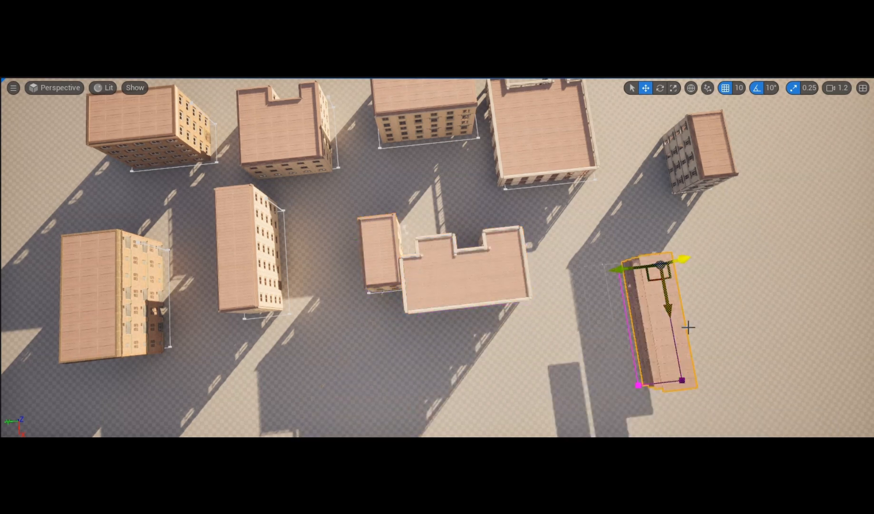
Place five more spline buildings around the two rows, three in front of them and one at each side.
scroll(494, 360, down, 9)
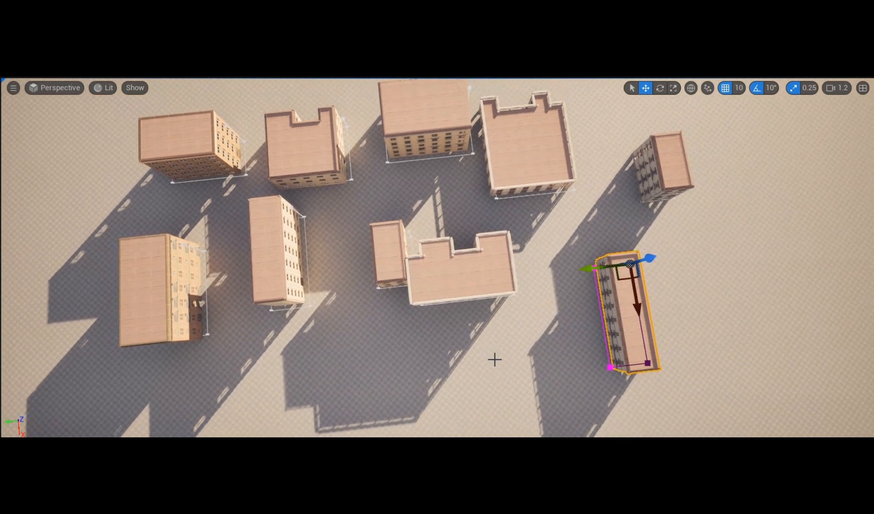
scroll(495, 359, down, 2)
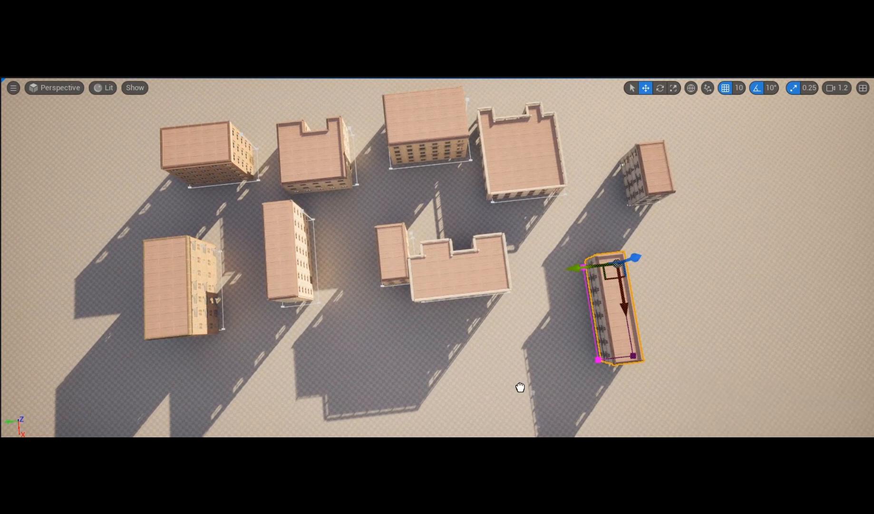
click(495, 350)
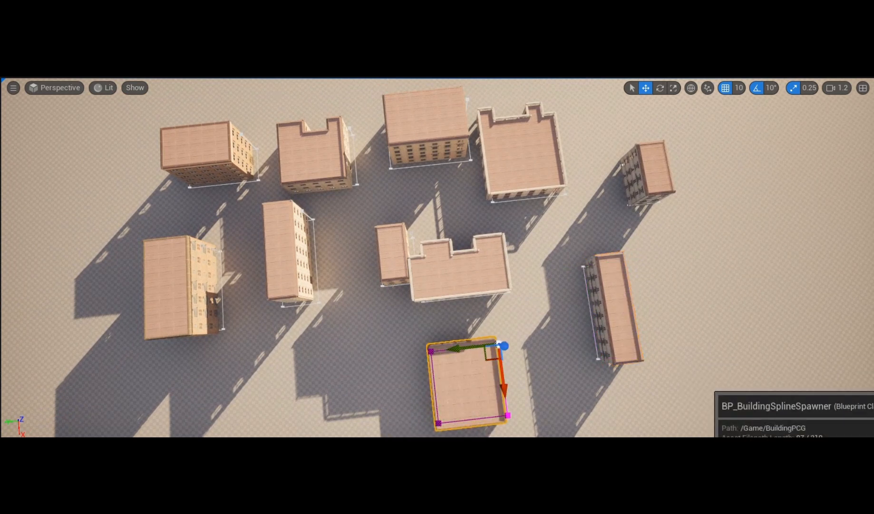
click(302, 367)
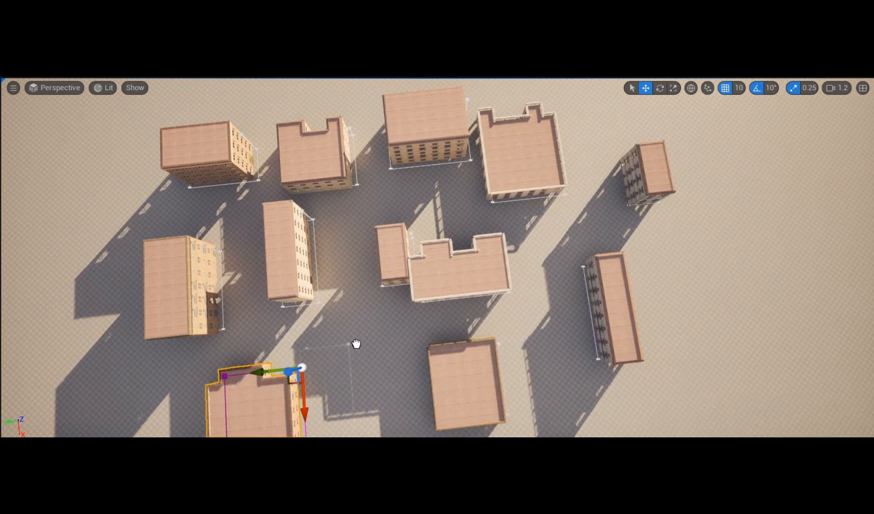
click(387, 317)
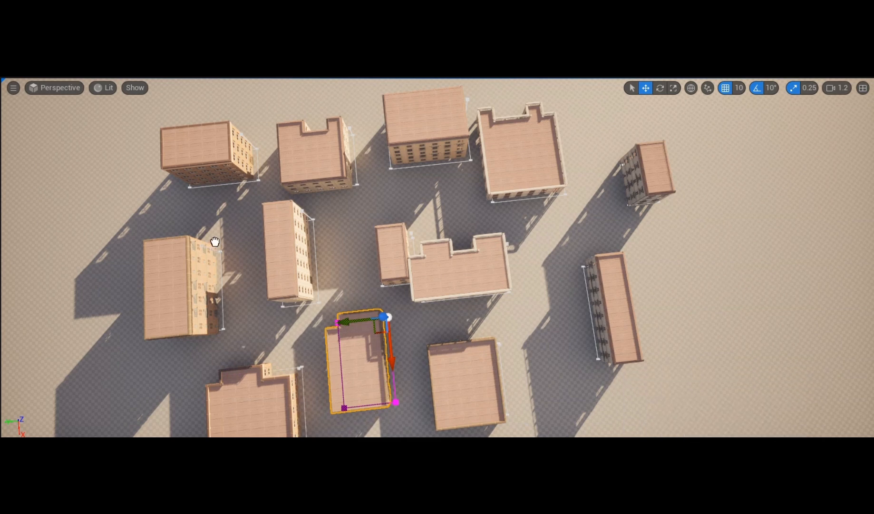
click(105, 187)
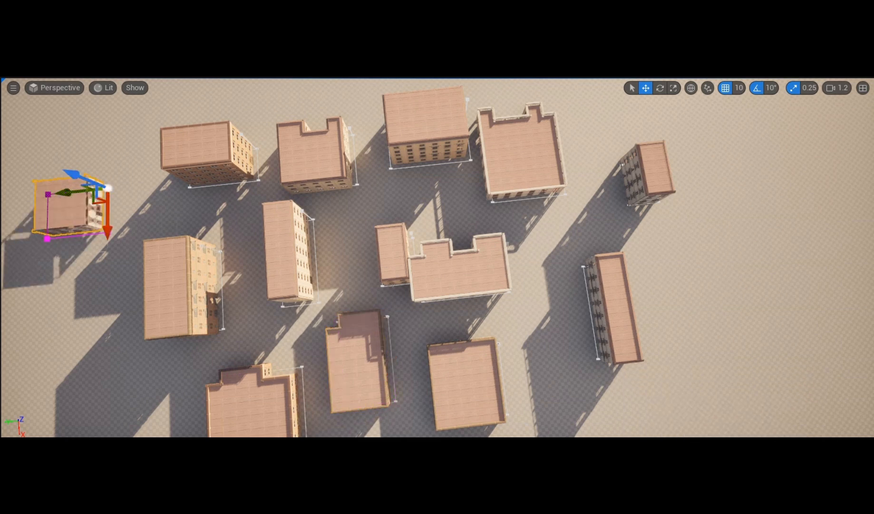
click(721, 253)
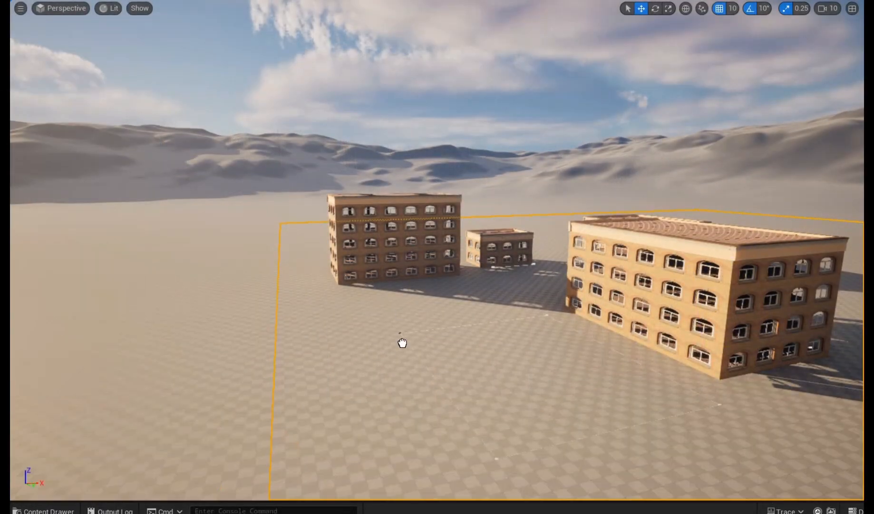
Place the roofless single-storey building variant on the open ground in front of the brick buildings.
click(217, 338)
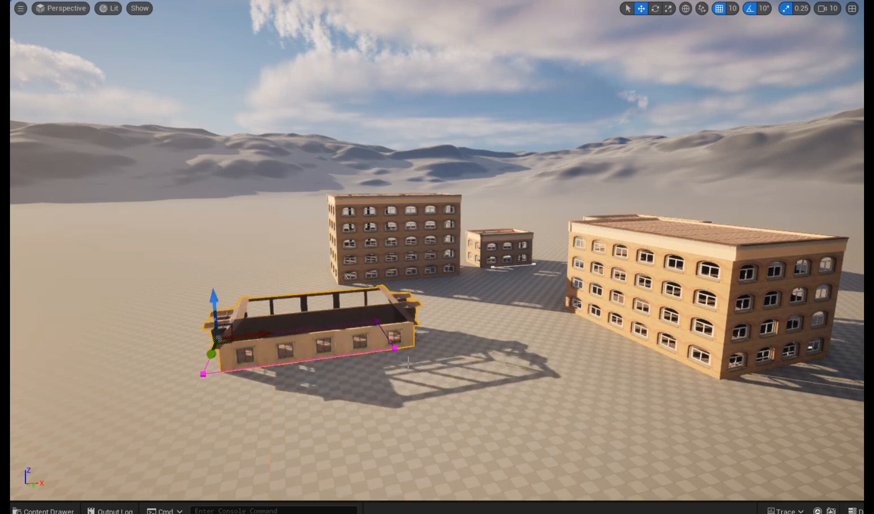
key(w)
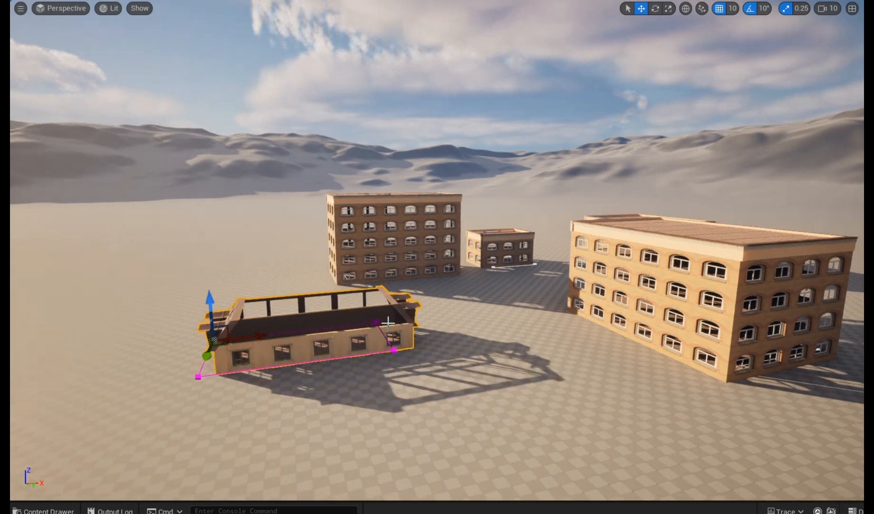
right_drag(388, 323, 333, 340)
scroll(388, 324, up, 3)
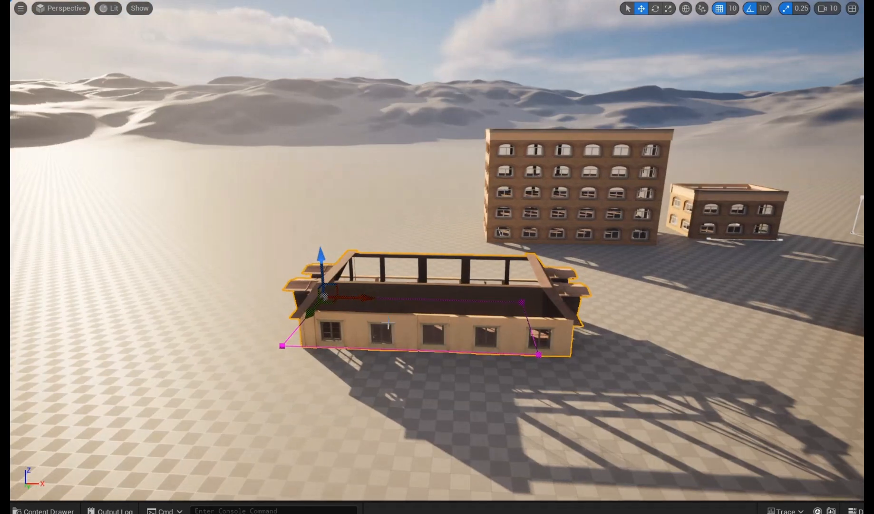
Place a BP_BuildingSplineSpawner1 building on the open ground in front of the roofless single-storey building.
scroll(386, 319, down, 4)
right_drag(388, 327, 387, 327)
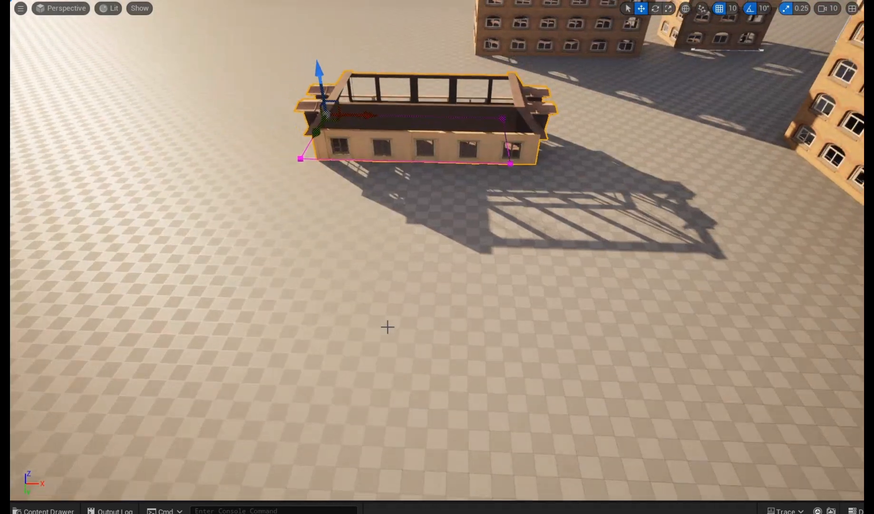
click(69, 511)
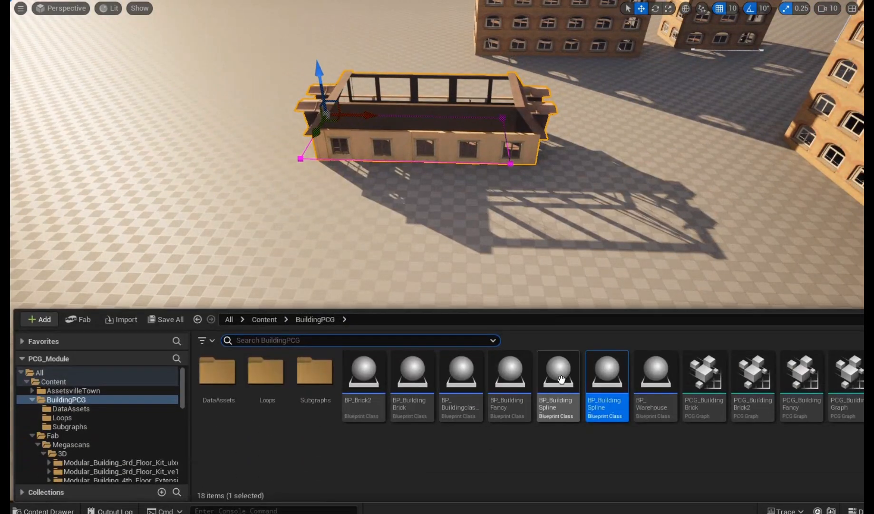
drag(607, 375, 231, 229)
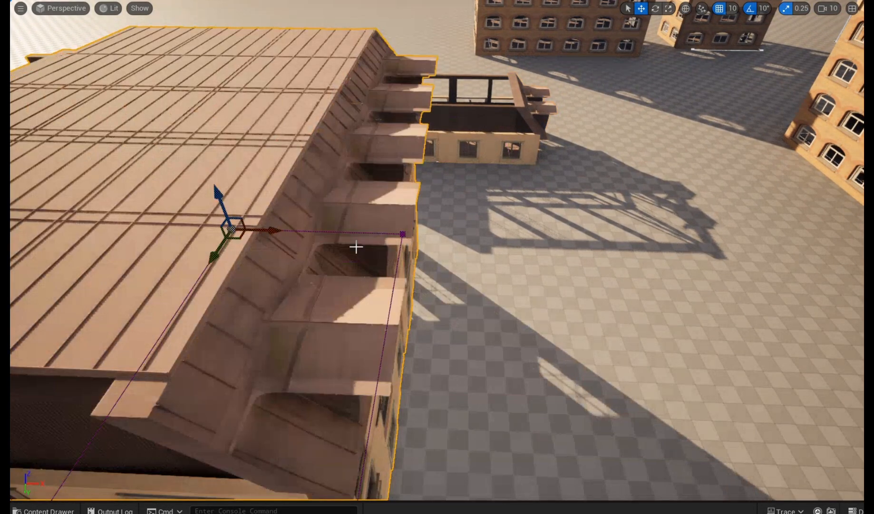
scroll(357, 248, down, 5)
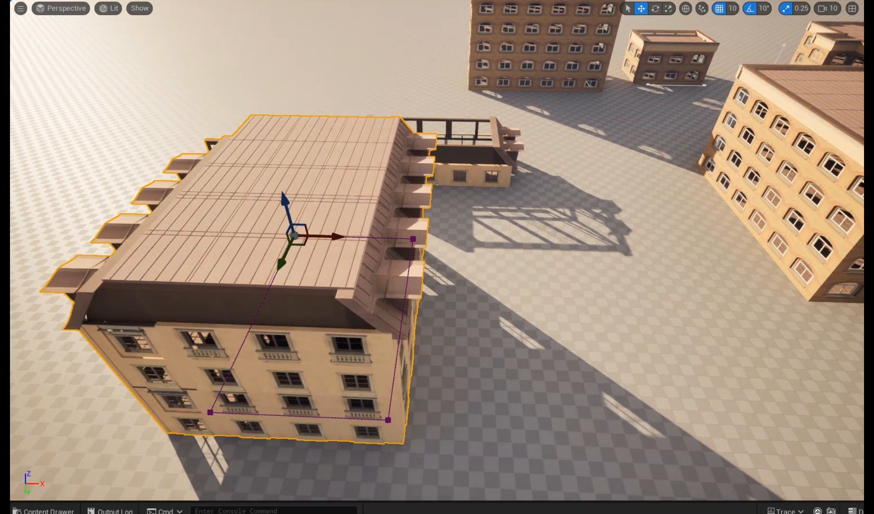
Delete the roofless single-storey building and the tall mansard-roofed building in front of it.
click(478, 149)
key(Delete)
click(362, 202)
key(Delete)
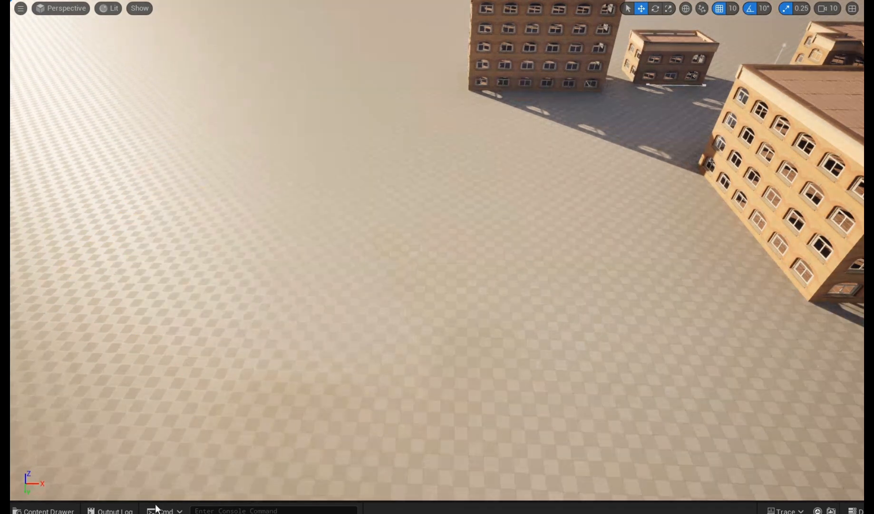
Place a new BP_BuildingSplineSpawner1 building on the cleared ground beside the brick buildings.
click(50, 511)
drag(608, 387, 354, 207)
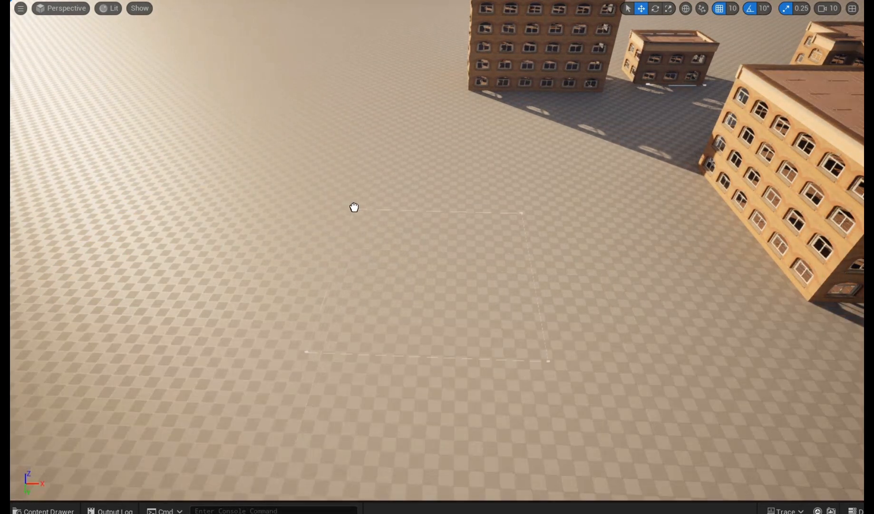
drag(324, 182, 323, 182)
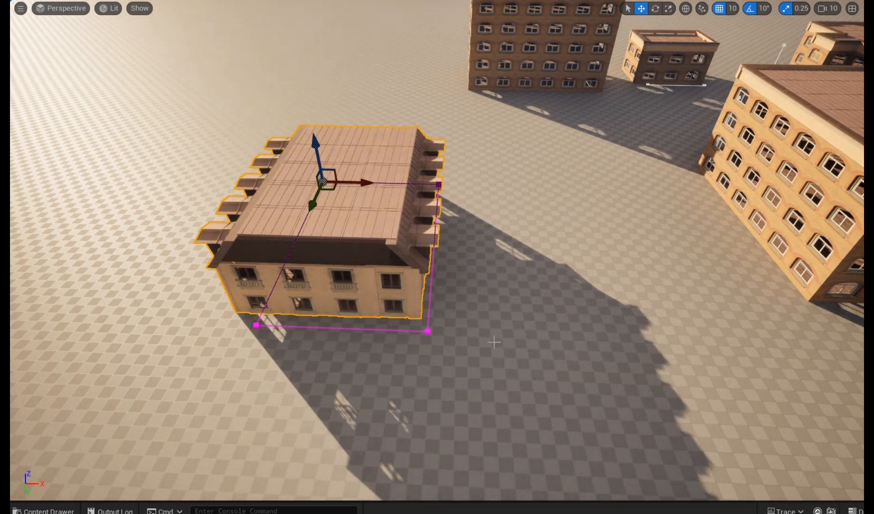
Place another BP_BuildingSplineSpawner1 building on the open ground between the mansard-roofed building and the brick building.
key(f)
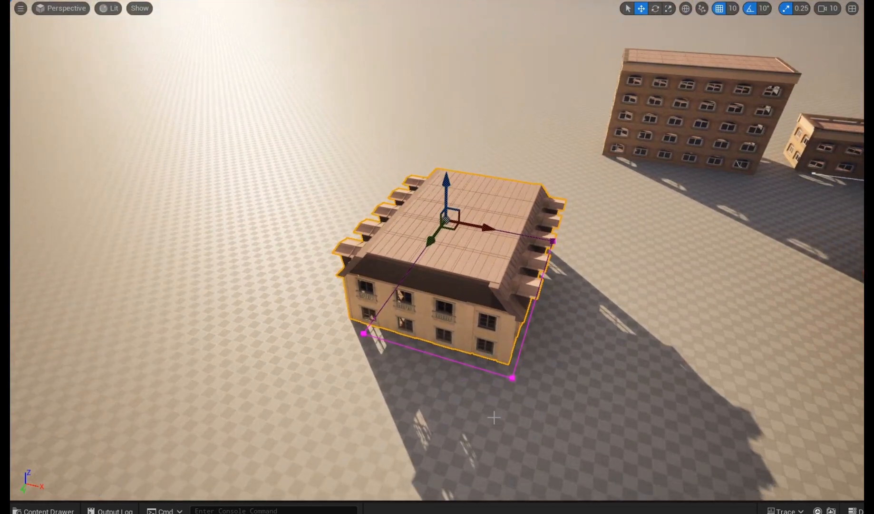
right_drag(466, 367, 474, 349)
scroll(467, 366, down, 2)
key(w)
key(s)
key(s)
key(s)
key(s)
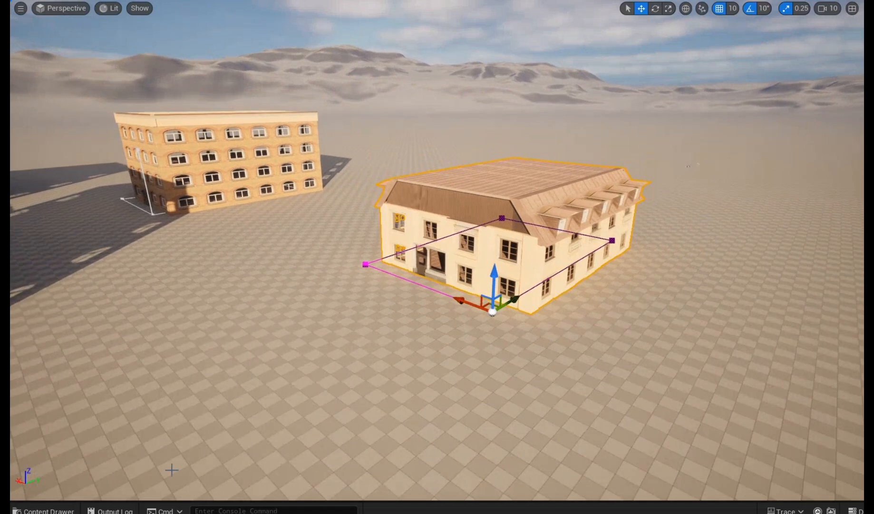
key(ctrl+space)
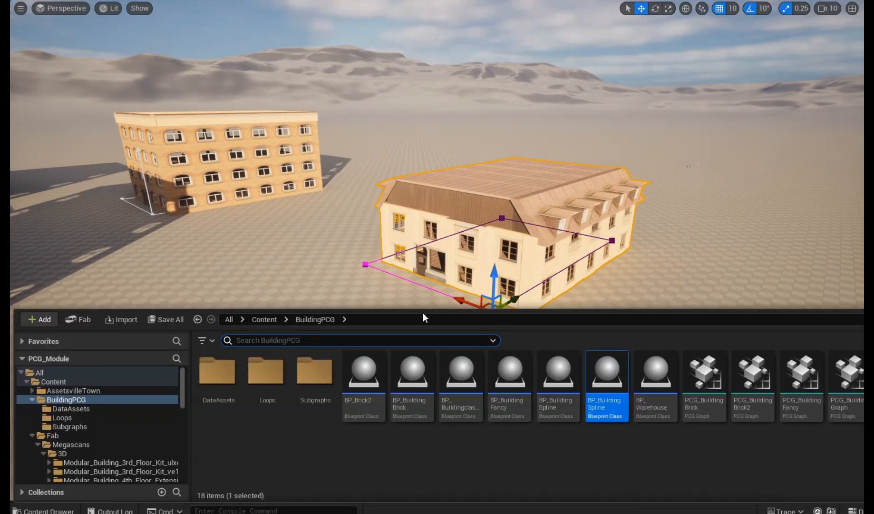
drag(423, 313, 283, 251)
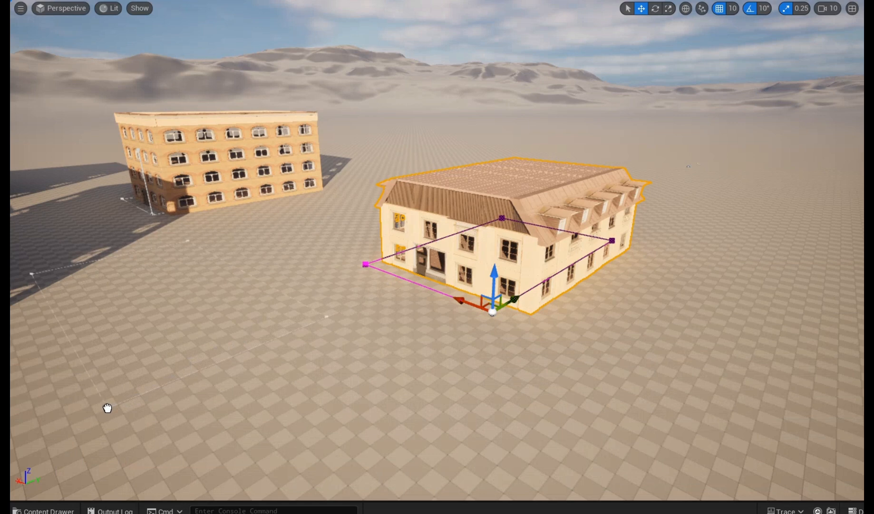
drag(108, 408, 105, 408)
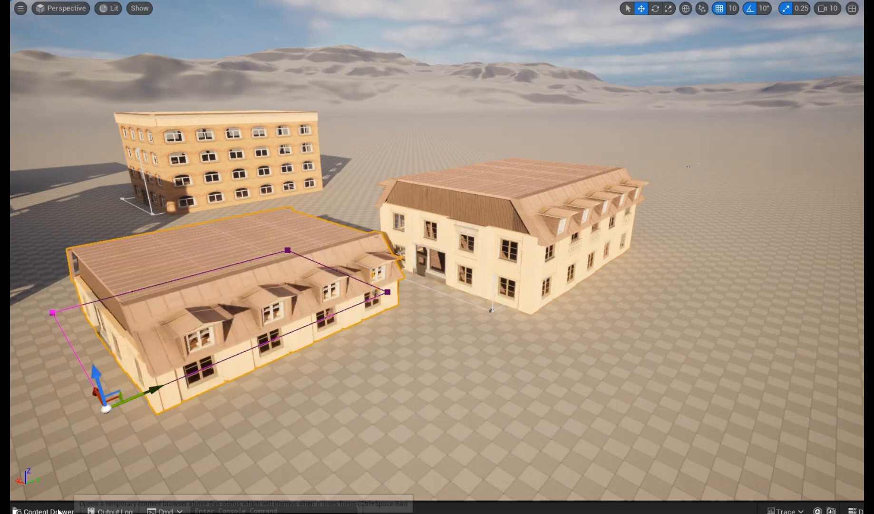
Place two more BP_BuildingSplineSpawner1 buildings in the distance, one standing apart and one behind the two-storey mansard building.
key(ctrl+space)
drag(611, 376, 793, 220)
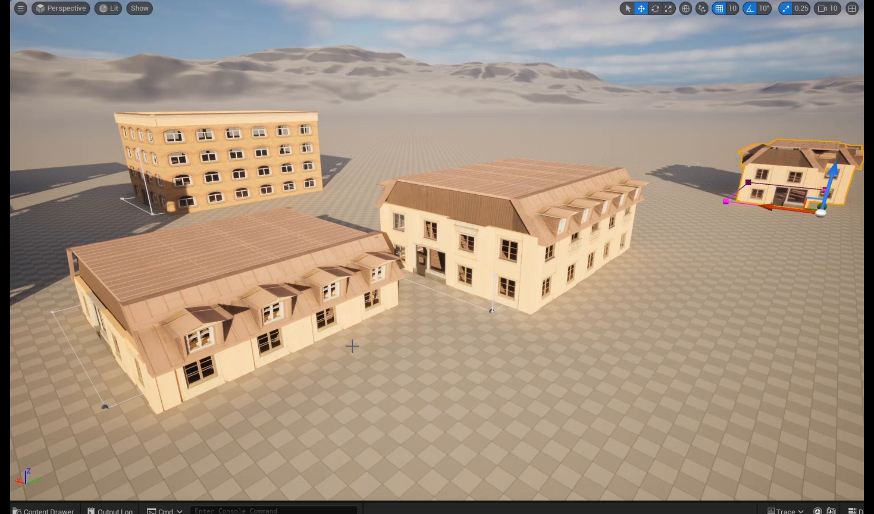
click(34, 508)
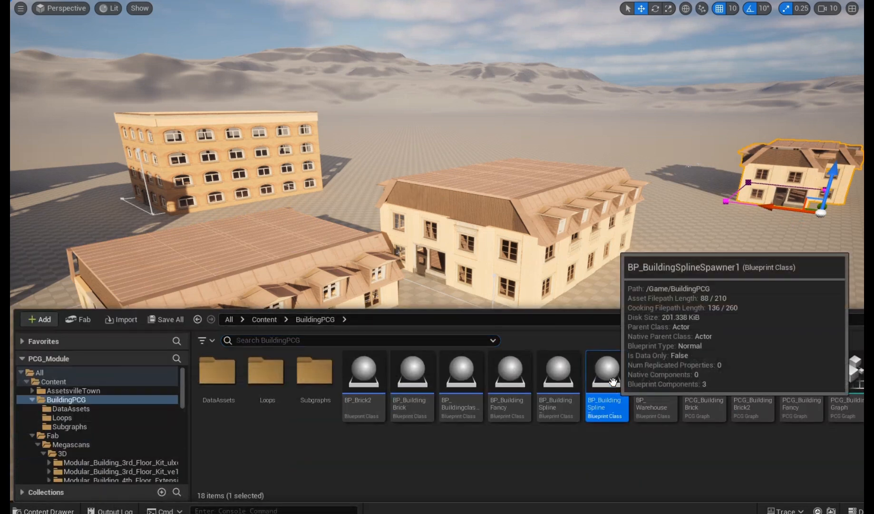
drag(606, 401, 637, 166)
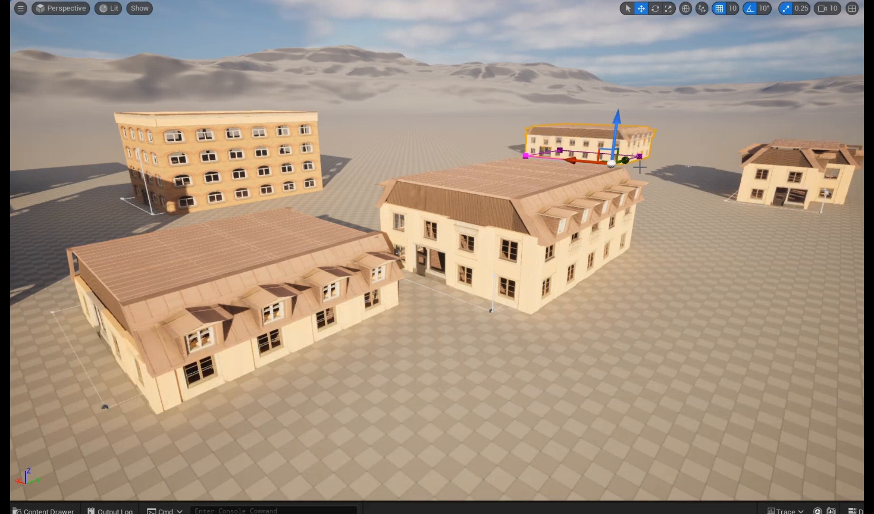
Delete the small two-storey building standing apart from the other mansard-roofed buildings.
scroll(637, 166, down, 5)
scroll(640, 166, down, 2)
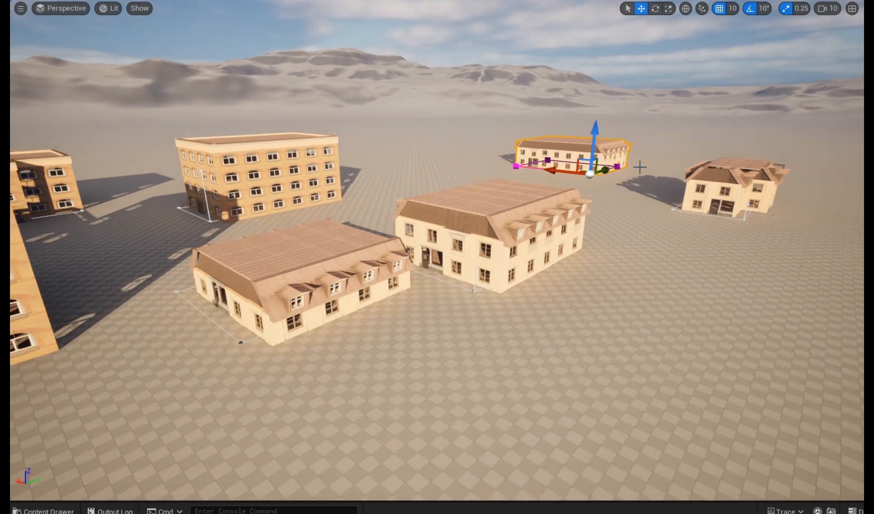
click(753, 194)
key(Delete)
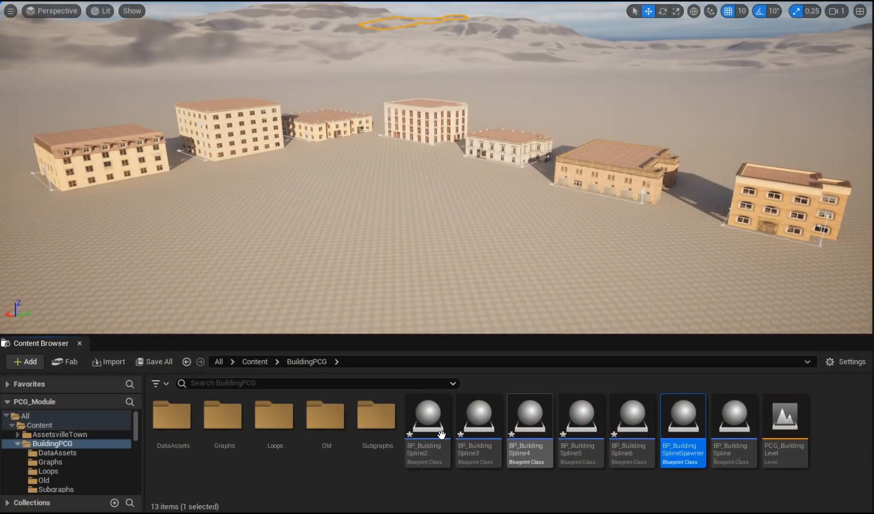
Place BP_BuildingSplineSpawner, BP_BuildingSpline2 and BP_BuildingSpline3 in a row in front of the existing arc of seven buildings.
drag(679, 427, 473, 260)
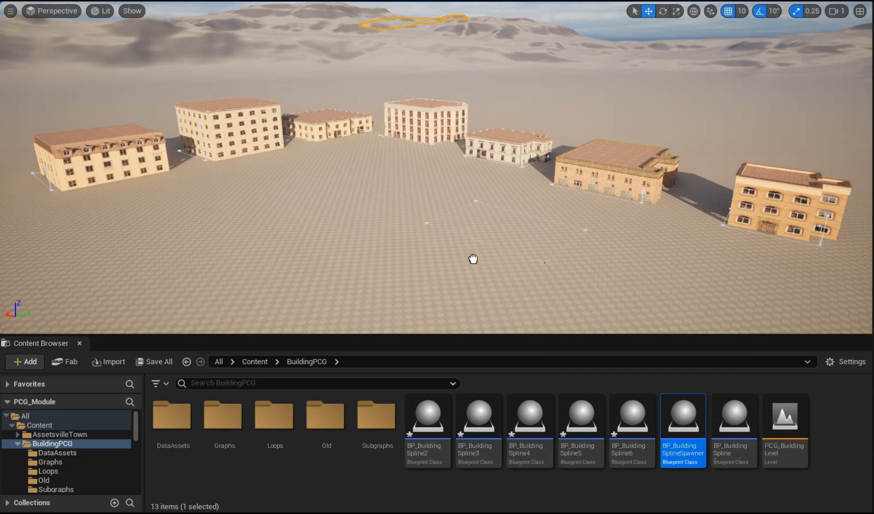
drag(305, 209, 305, 210)
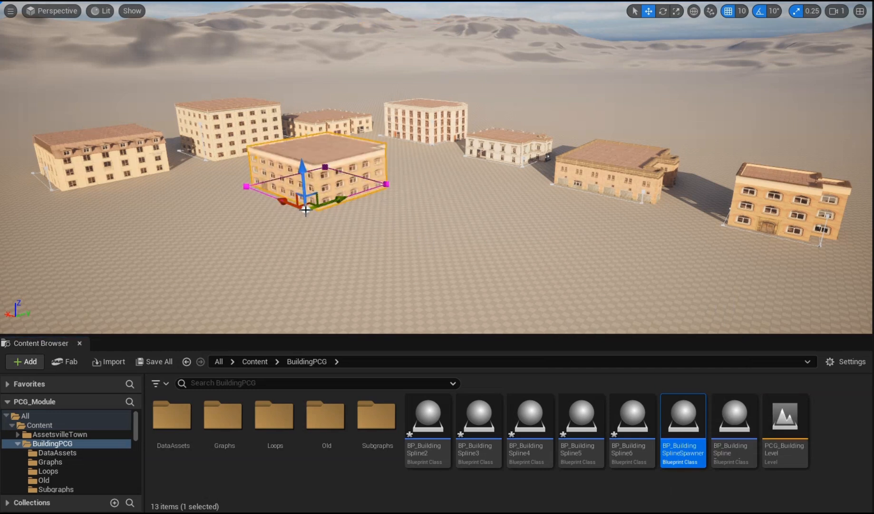
drag(428, 417, 434, 304)
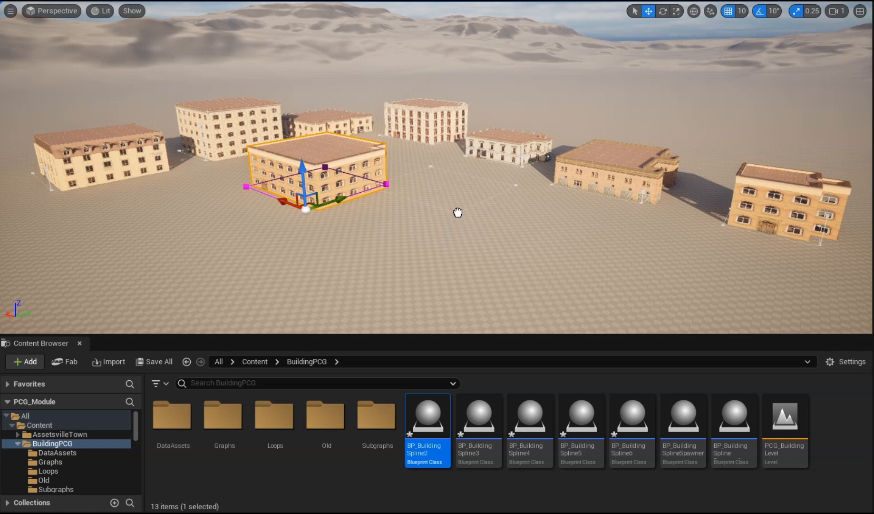
drag(457, 212, 457, 212)
drag(497, 412, 529, 253)
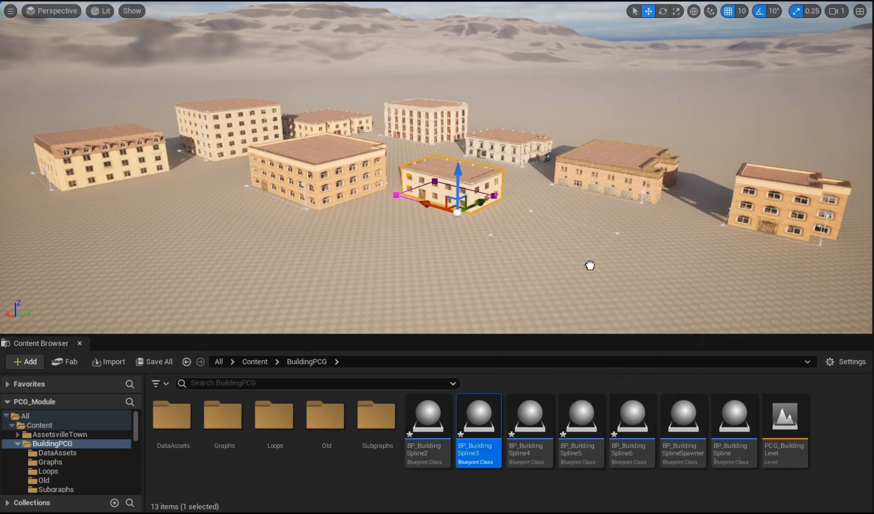
drag(586, 257, 560, 251)
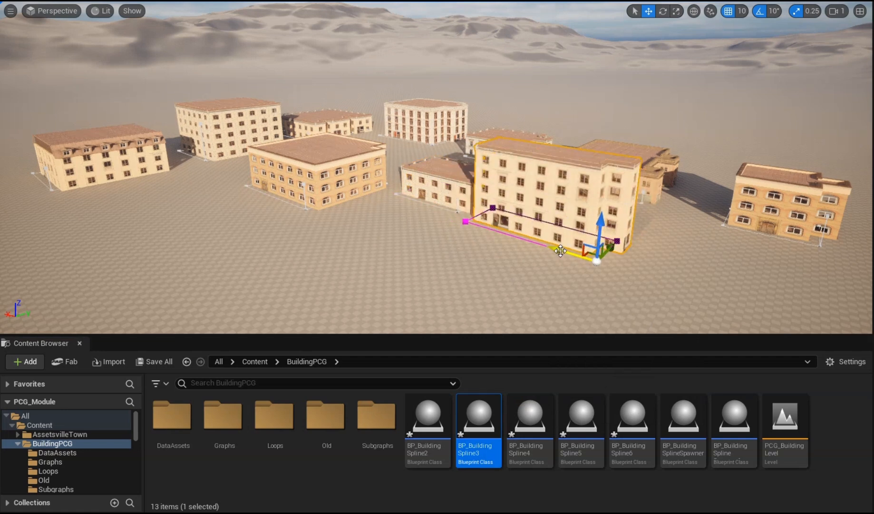
Place BP_BuildingSpline4, BP_BuildingSpline5, BP_BuildingSpline6 and BP_BuildingSplineSpawner1 on the open ground in front of the other buildings.
drag(530, 418, 372, 303)
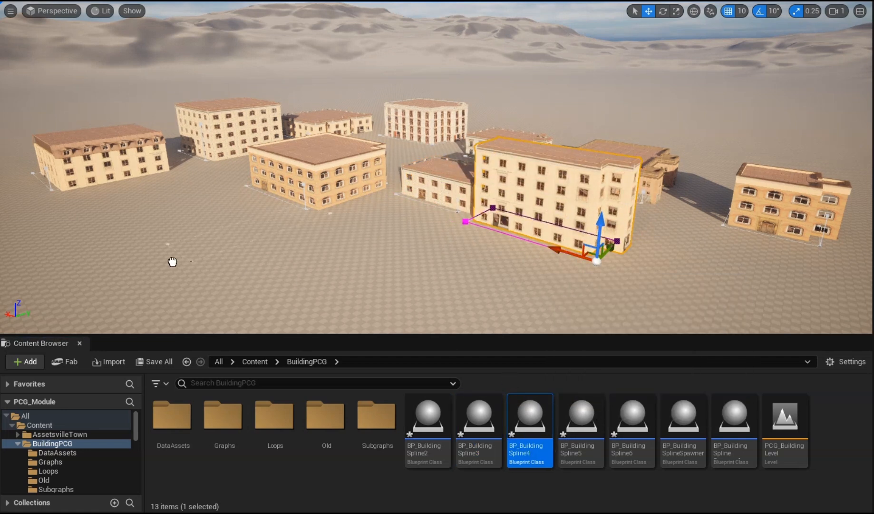
drag(171, 256, 175, 257)
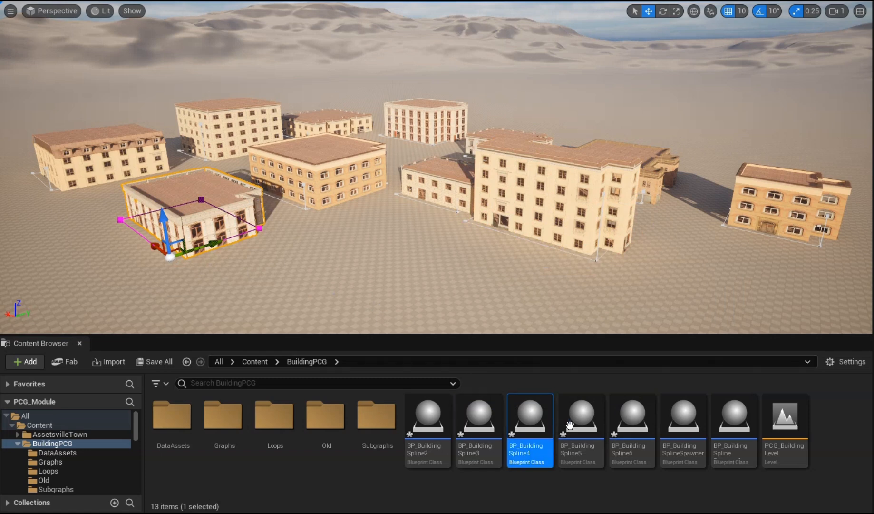
drag(580, 419, 383, 282)
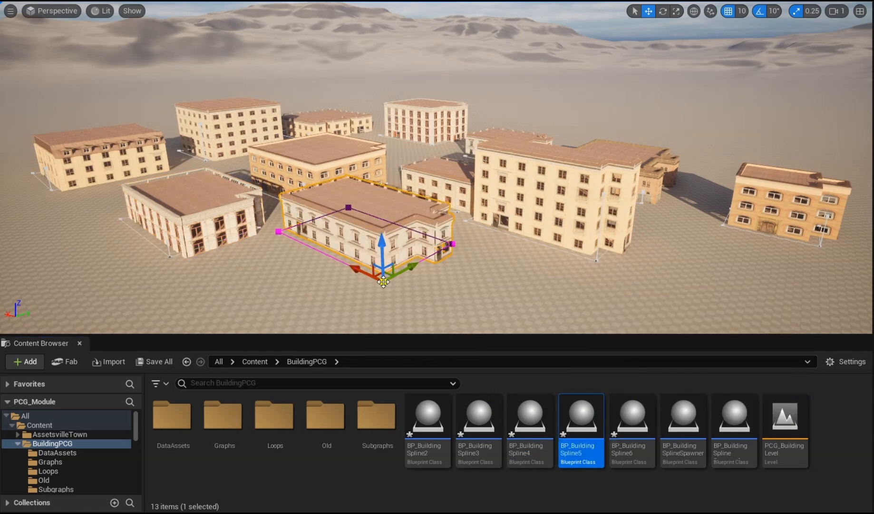
drag(632, 419, 736, 311)
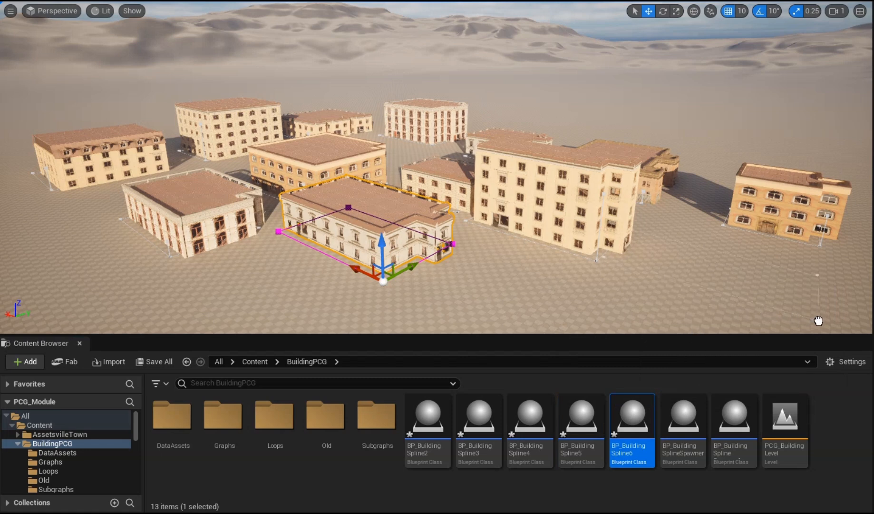
drag(832, 321, 833, 321)
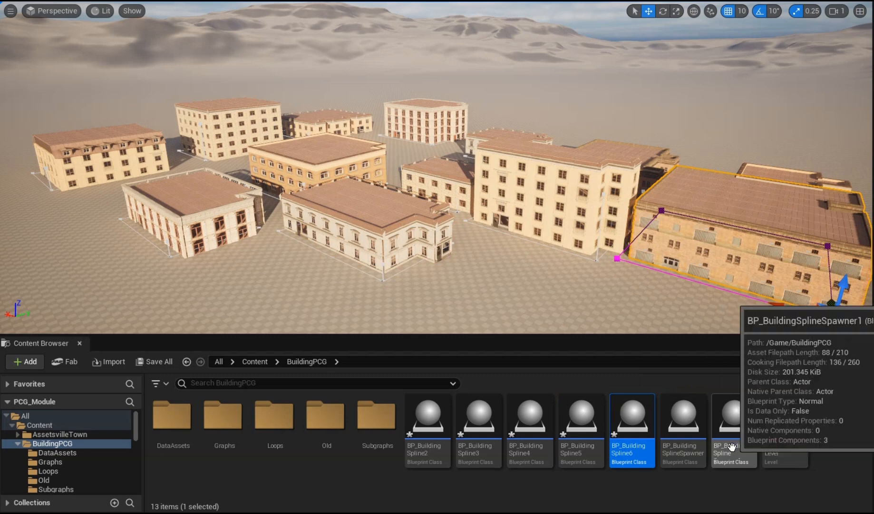
drag(737, 449, 541, 328)
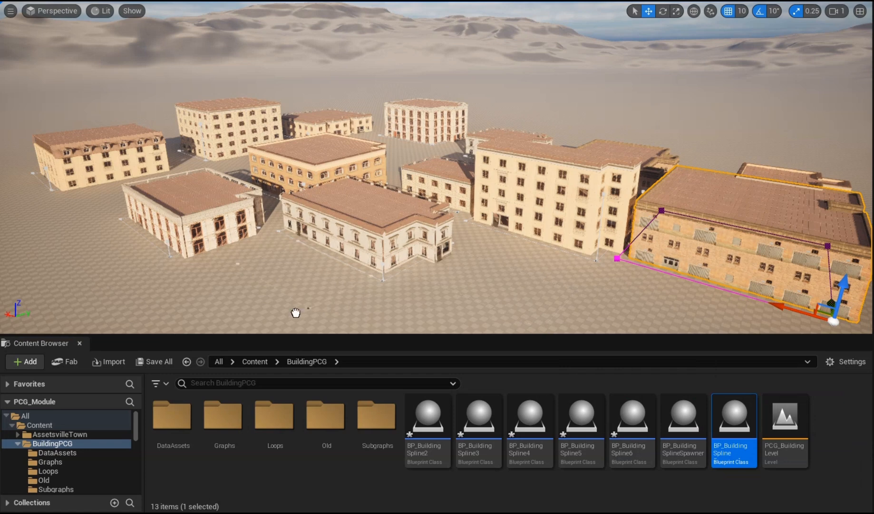
drag(265, 329, 234, 329)
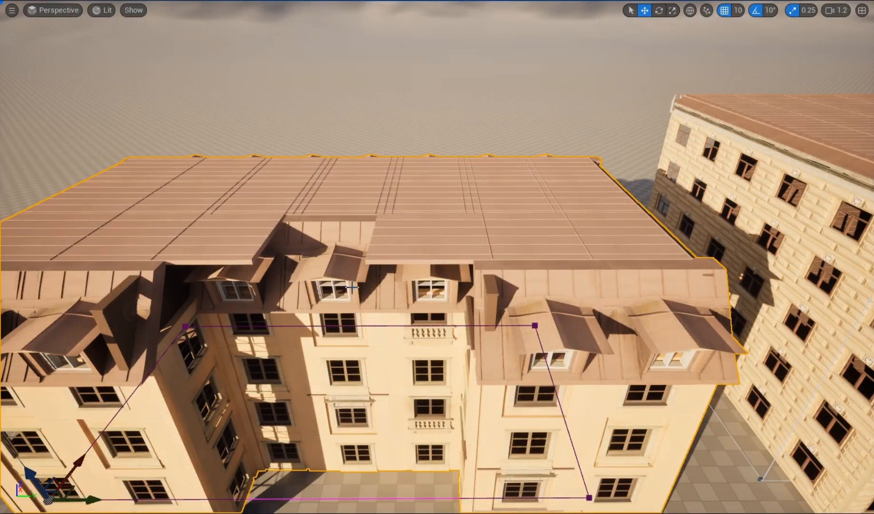
Reshape the notched mansard-roofed building by moving its front corner spline point slightly outward along the facade.
scroll(352, 287, down, 3)
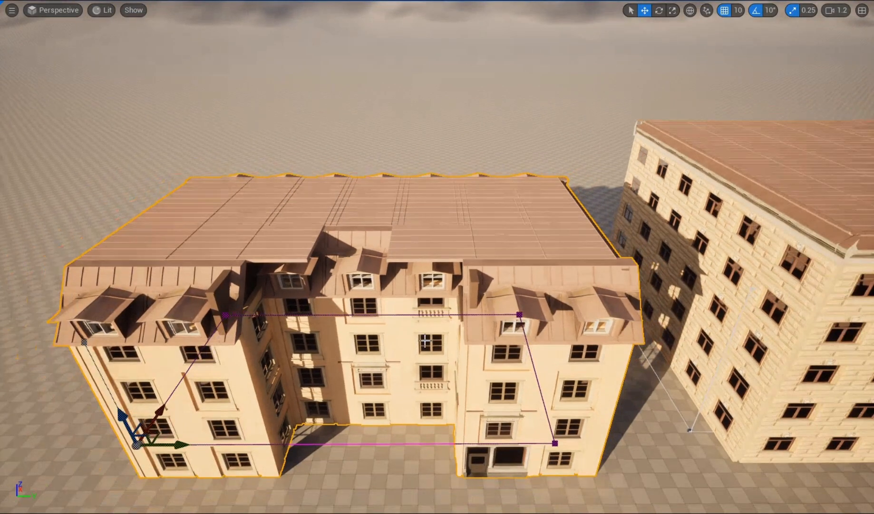
drag(176, 445, 165, 447)
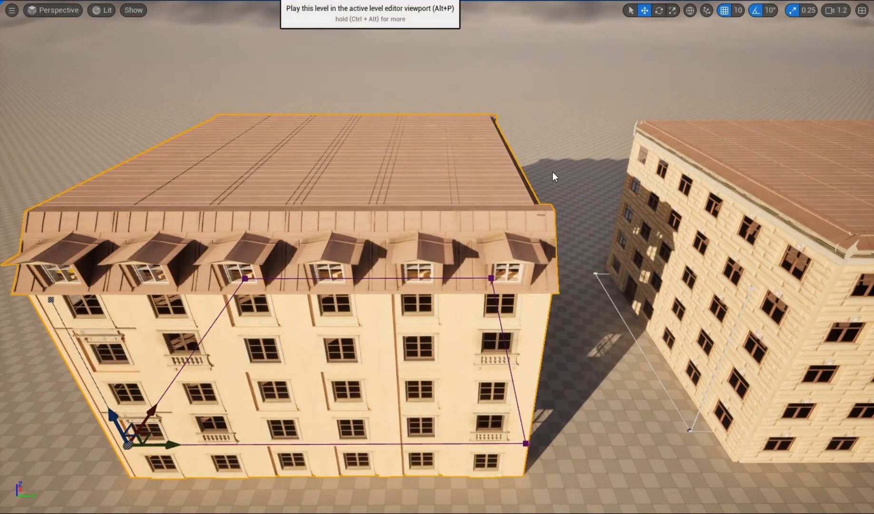